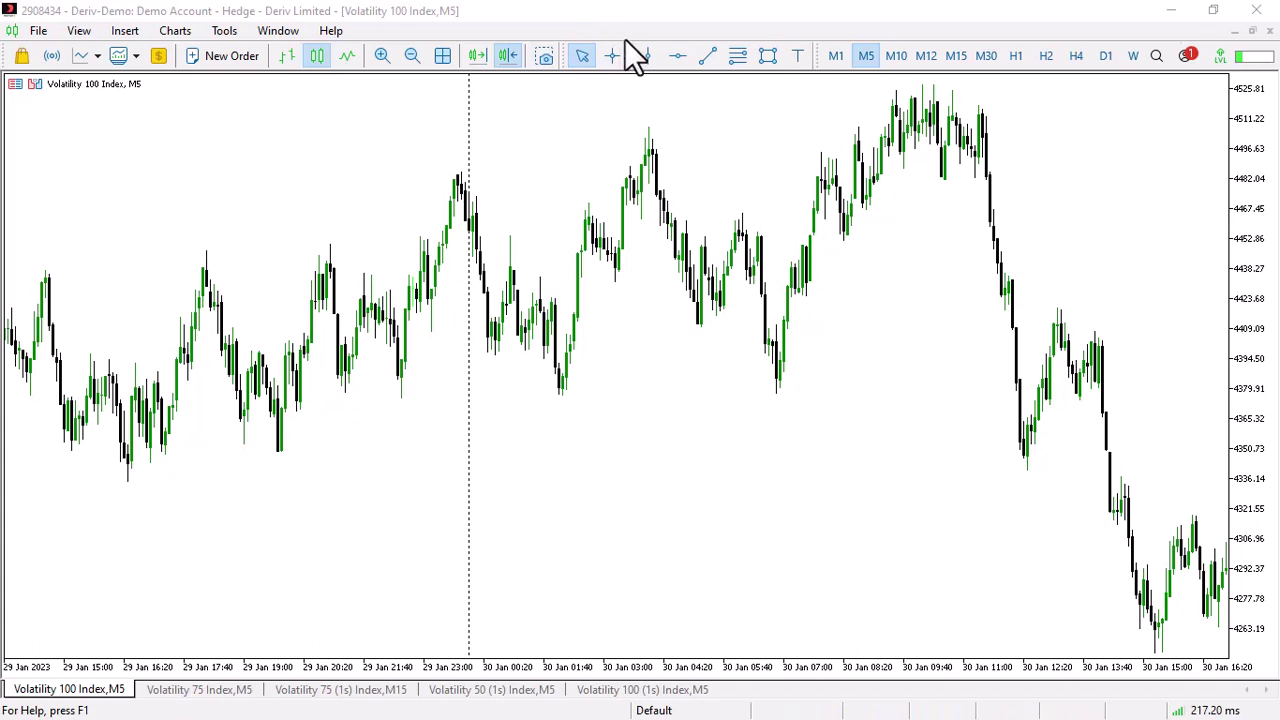
- Place a vertical line on the day separator at 2023.01.30 00:00
{"action": "left_click", "coordinate": [688, 52]}
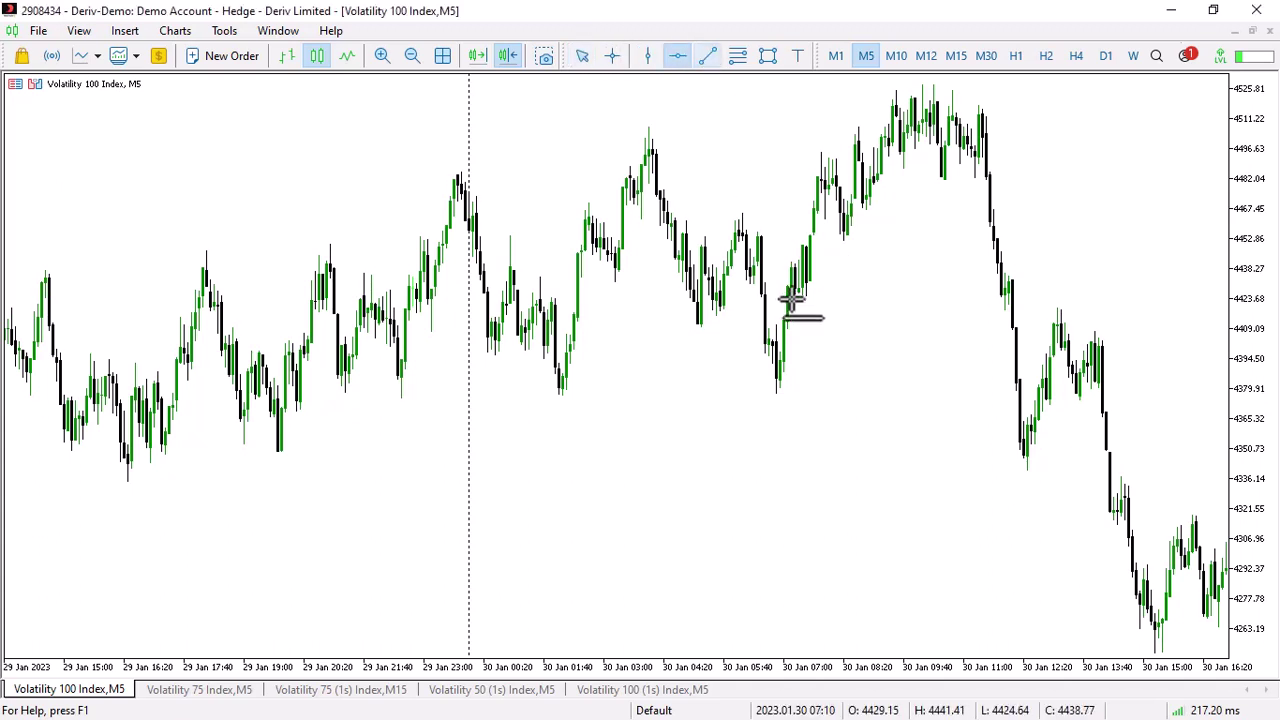
{"action": "left_click", "coordinate": [648, 55]}
{"action": "left_click", "coordinate": [463, 295]}
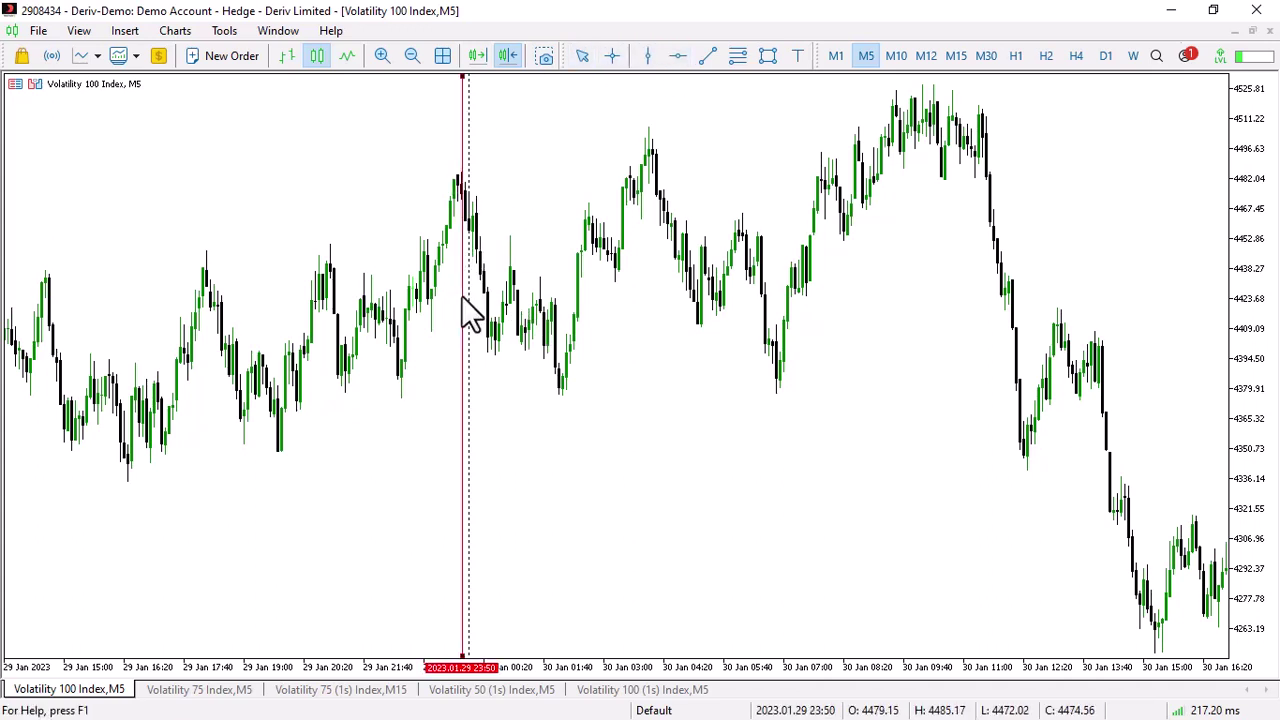
{"action": "left_click_drag", "start_coordinate": [470, 322], "coordinate": [467, 366]}
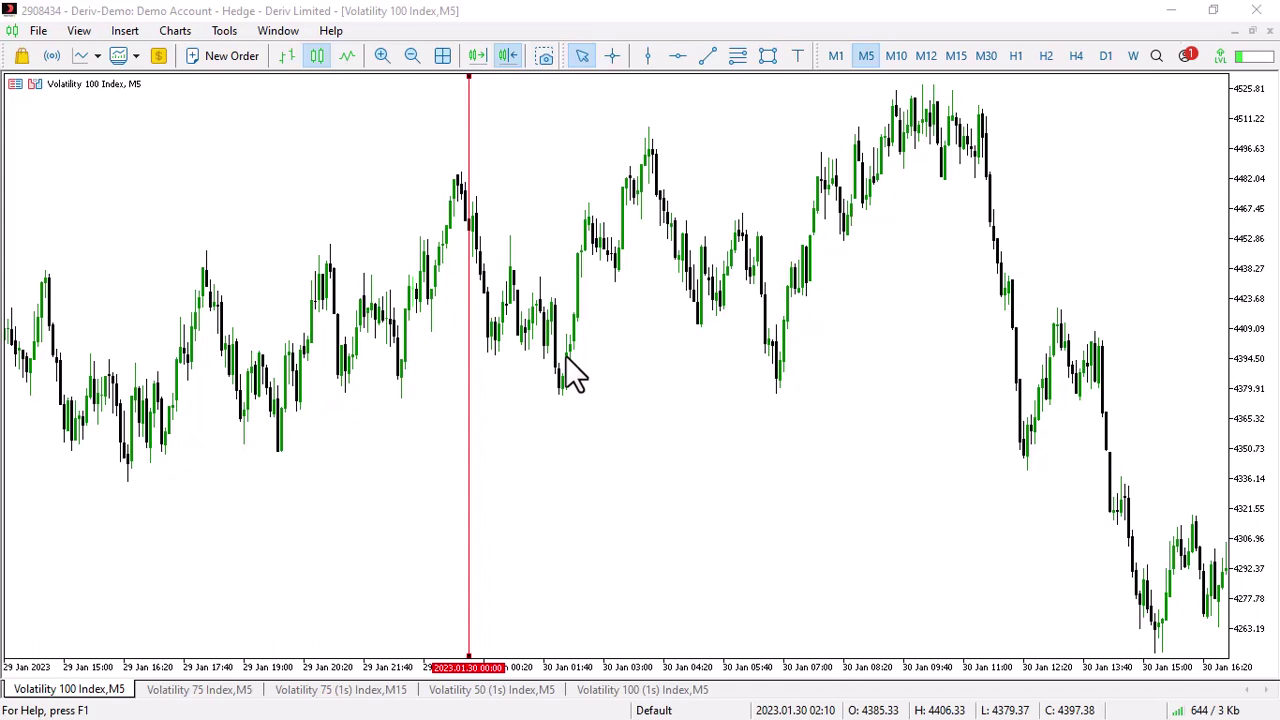
- Add a horizontal line at 4423.81 and draw a rectangle from about 4376 to 4391 over the two matching lows of 30 January
{"action": "left_click", "coordinate": [677, 55]}
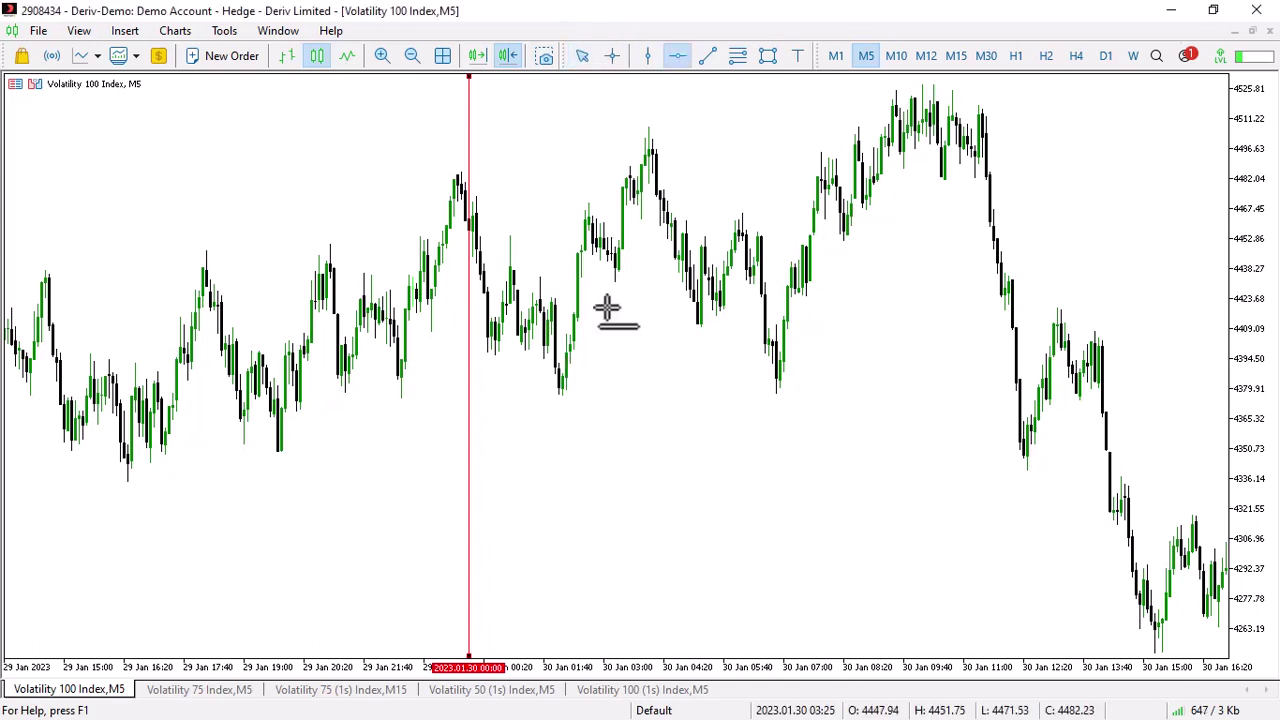
{"action": "left_click", "coordinate": [560, 298]}
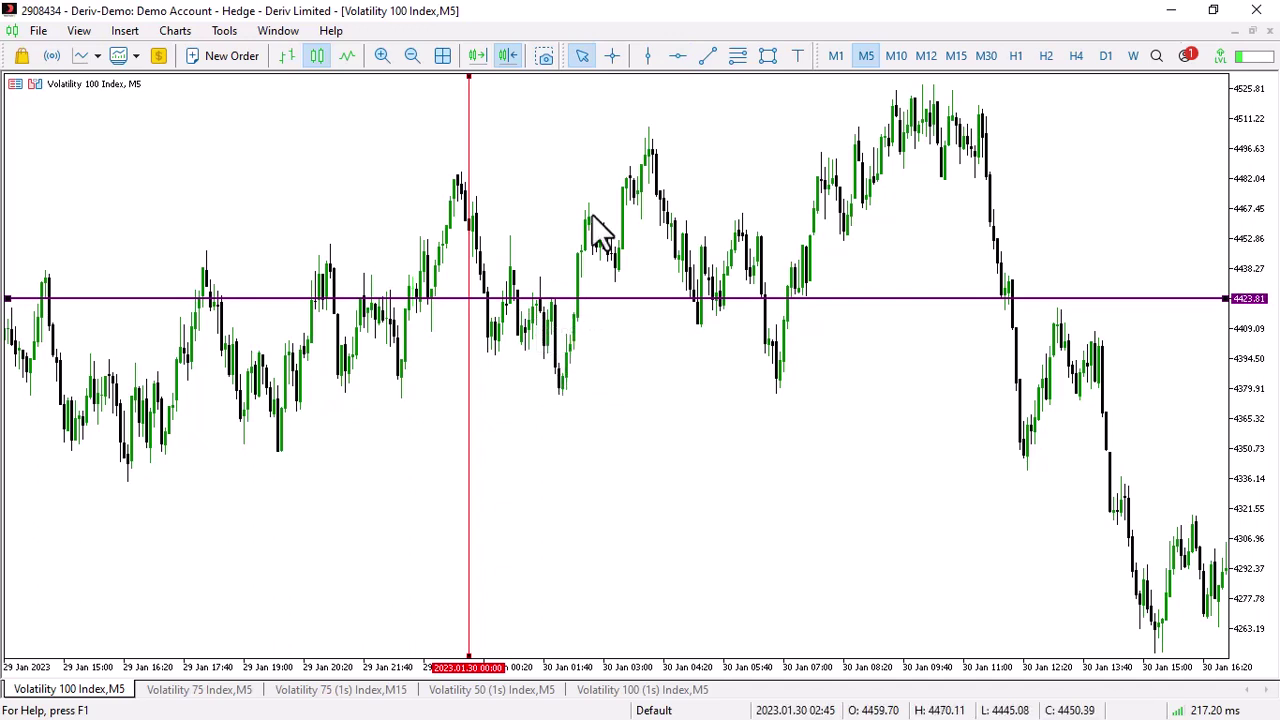
{"action": "left_click", "coordinate": [768, 56]}
{"action": "left_click_drag", "start_coordinate": [557, 365], "coordinate": [889, 396]}
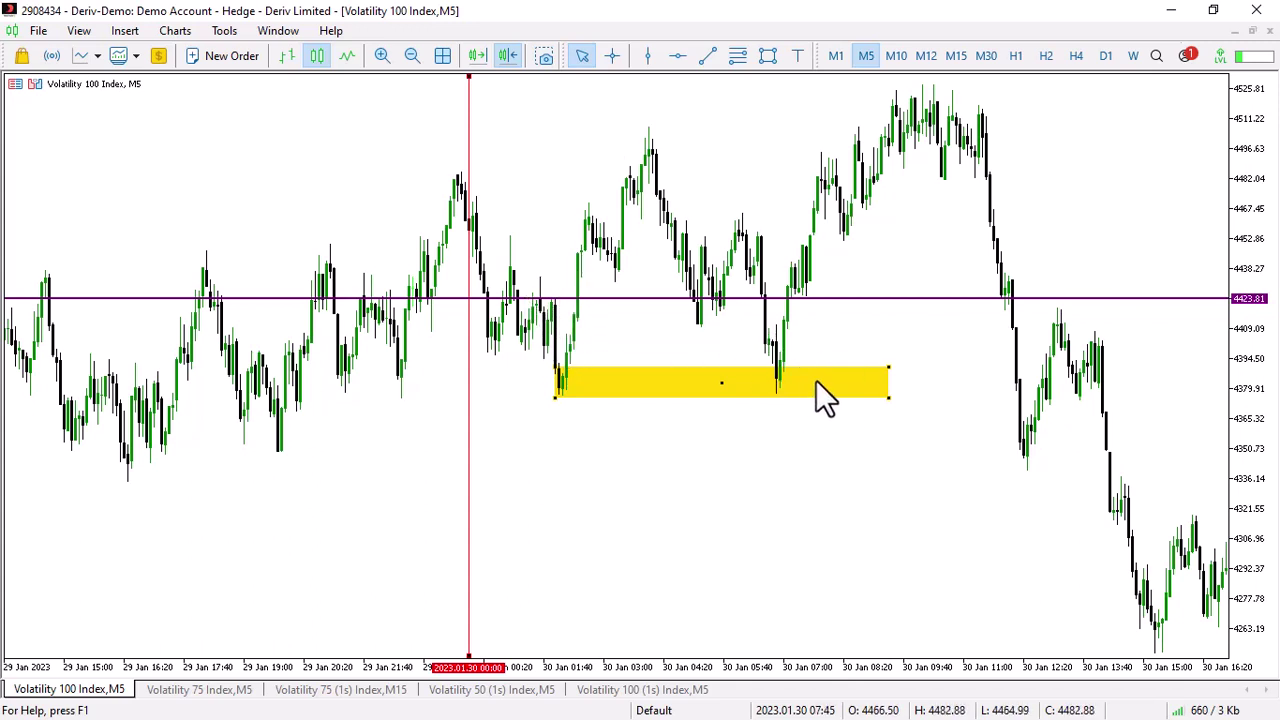
- Draw a thin rectangle at about 4481 under the mid-morning highs, and a zone rectangle from about 4418 to 4433 at the pause in the drop
{"action": "left_click_drag", "start_coordinate": [851, 377], "coordinate": [505, 345]}
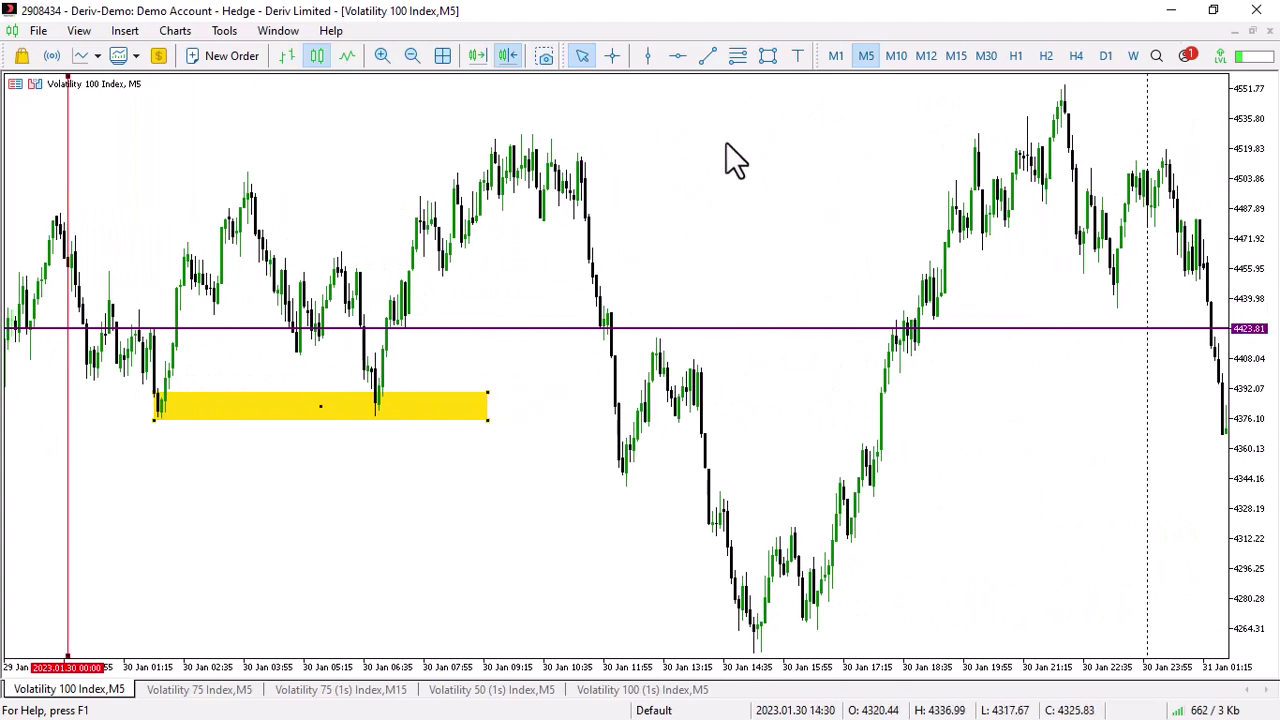
{"action": "left_click", "coordinate": [767, 55]}
{"action": "left_click_drag", "start_coordinate": [508, 219], "coordinate": [742, 221]}
{"action": "left_click", "coordinate": [767, 55]}
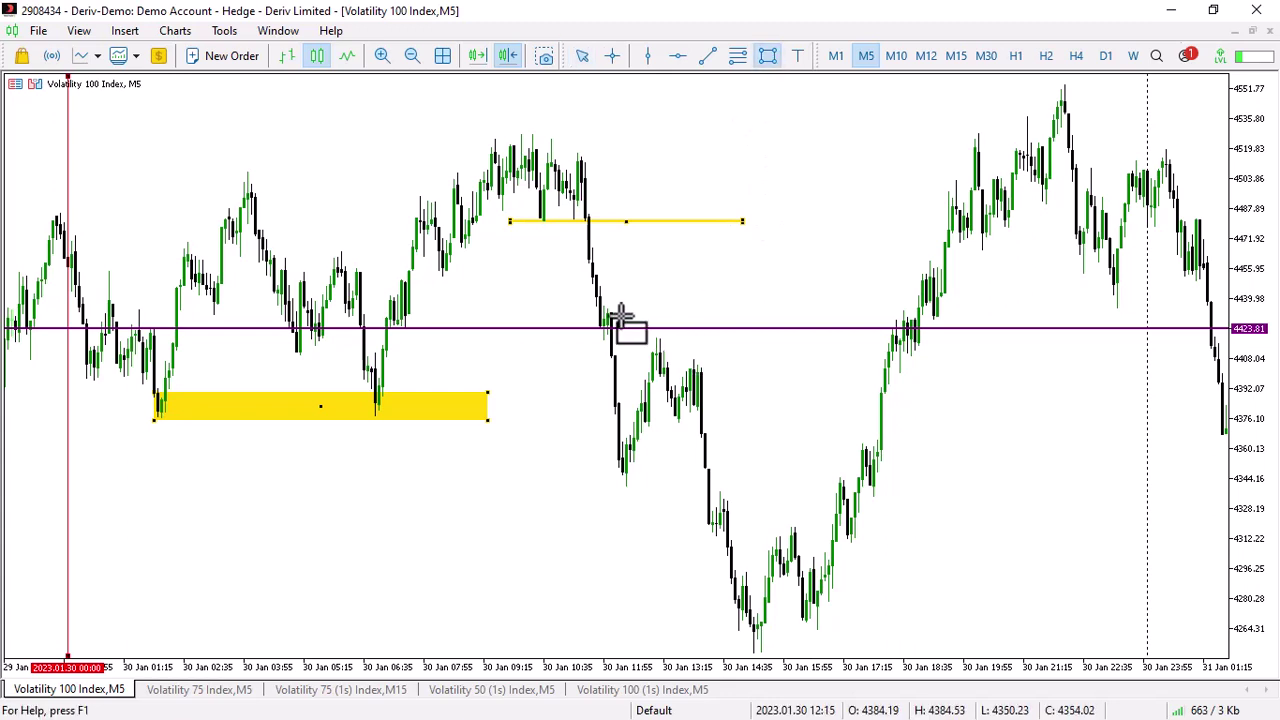
{"action": "left_click_drag", "start_coordinate": [602, 311], "coordinate": [757, 339]}
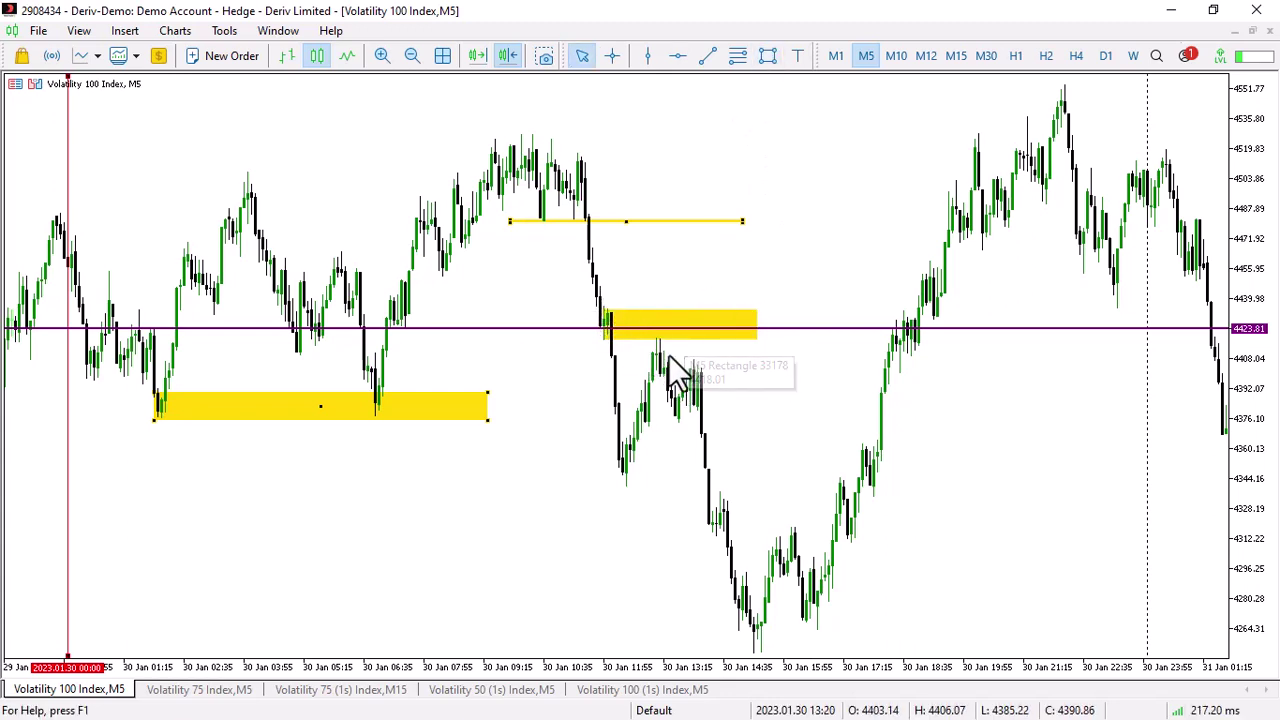
- Add a second horizontal line at 4340.16 along the low that follows the sharp drop
{"action": "left_click", "coordinate": [1258, 654]}
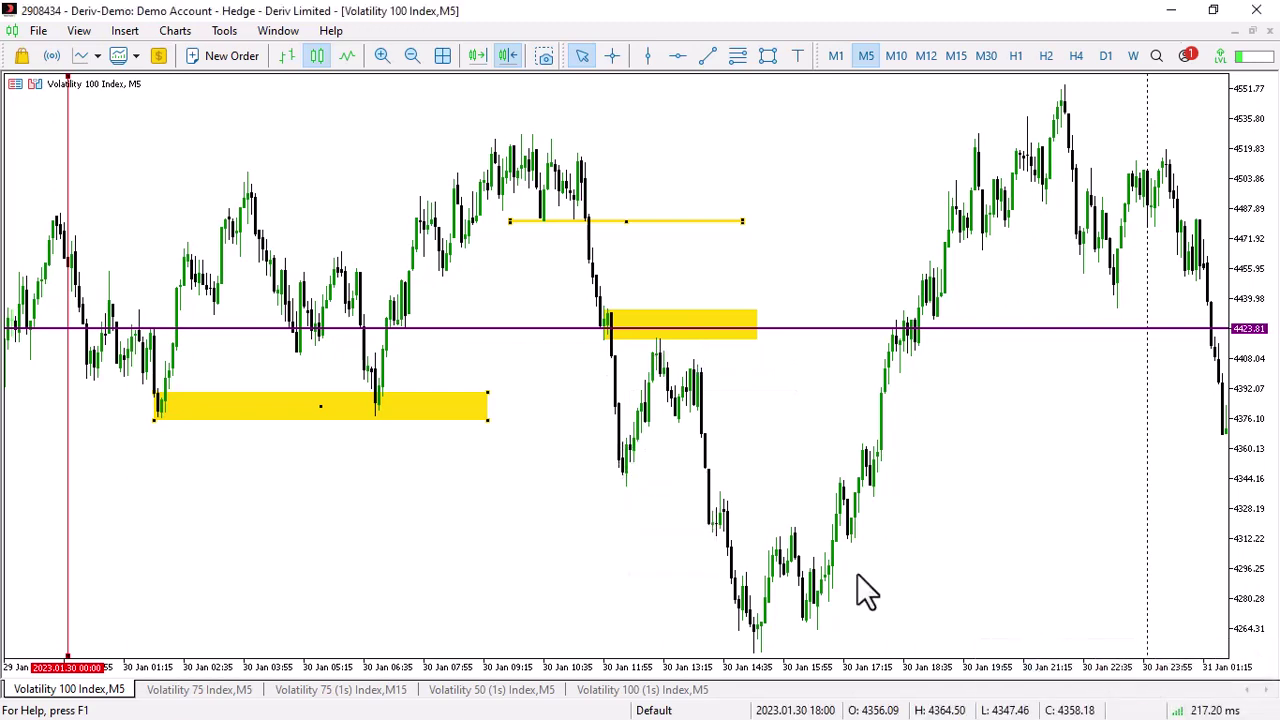
{"action": "scroll", "coordinate": [700, 515], "scroll_direction": "up", "scroll_amount": 1}
{"action": "left_click", "coordinate": [675, 57]}
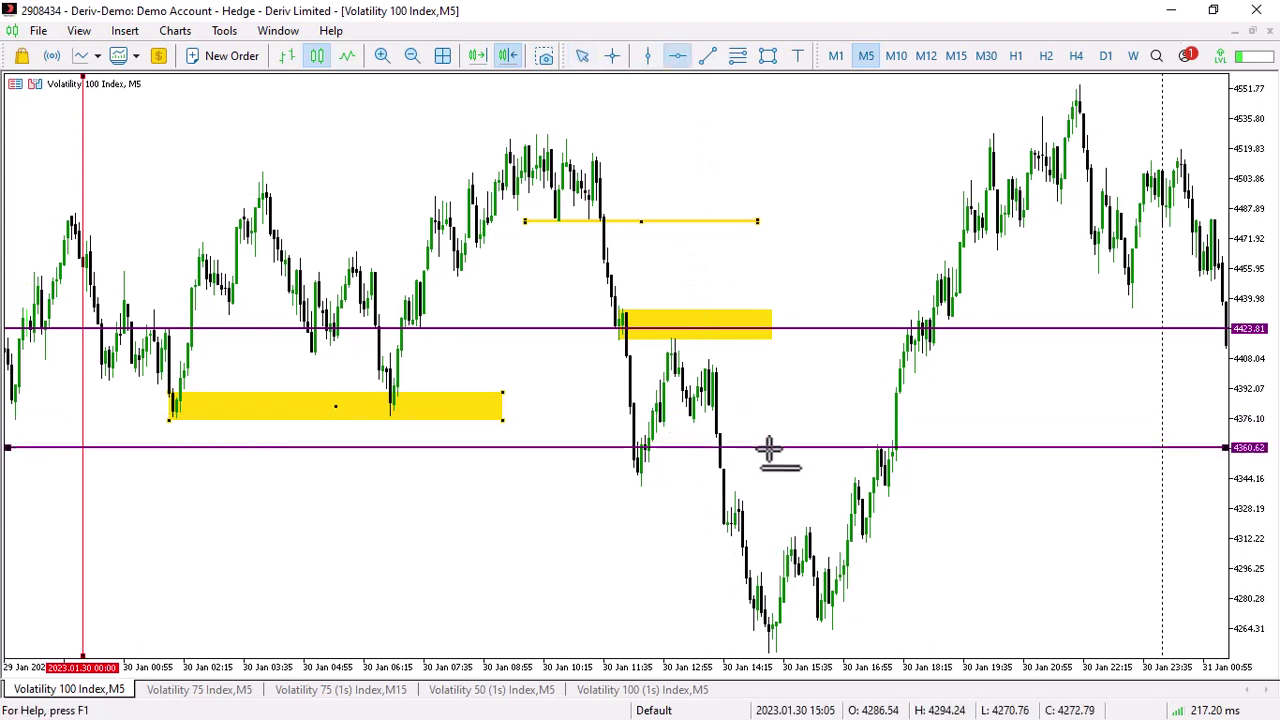
{"action": "left_click", "coordinate": [770, 486]}
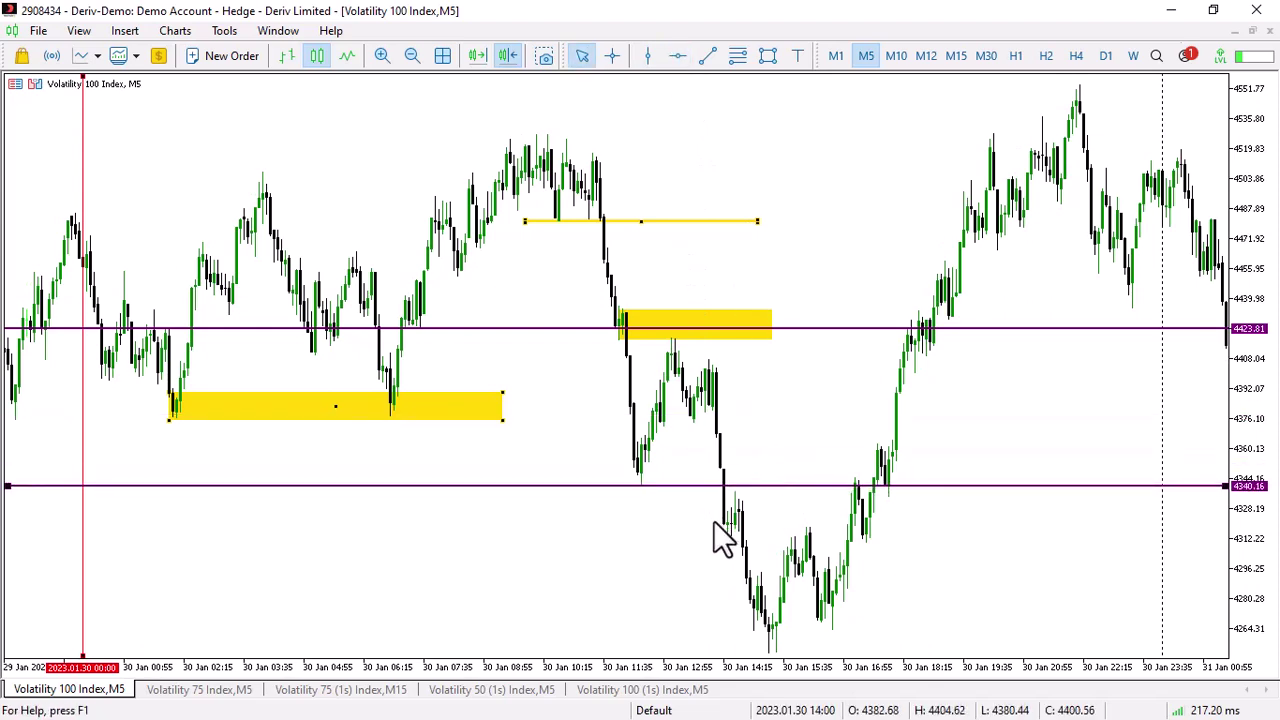
- Draw a thin rectangle at about 4317 along the first swing high after the 30 January bottom
{"action": "left_click_drag", "start_coordinate": [988, 545], "coordinate": [805, 437]}
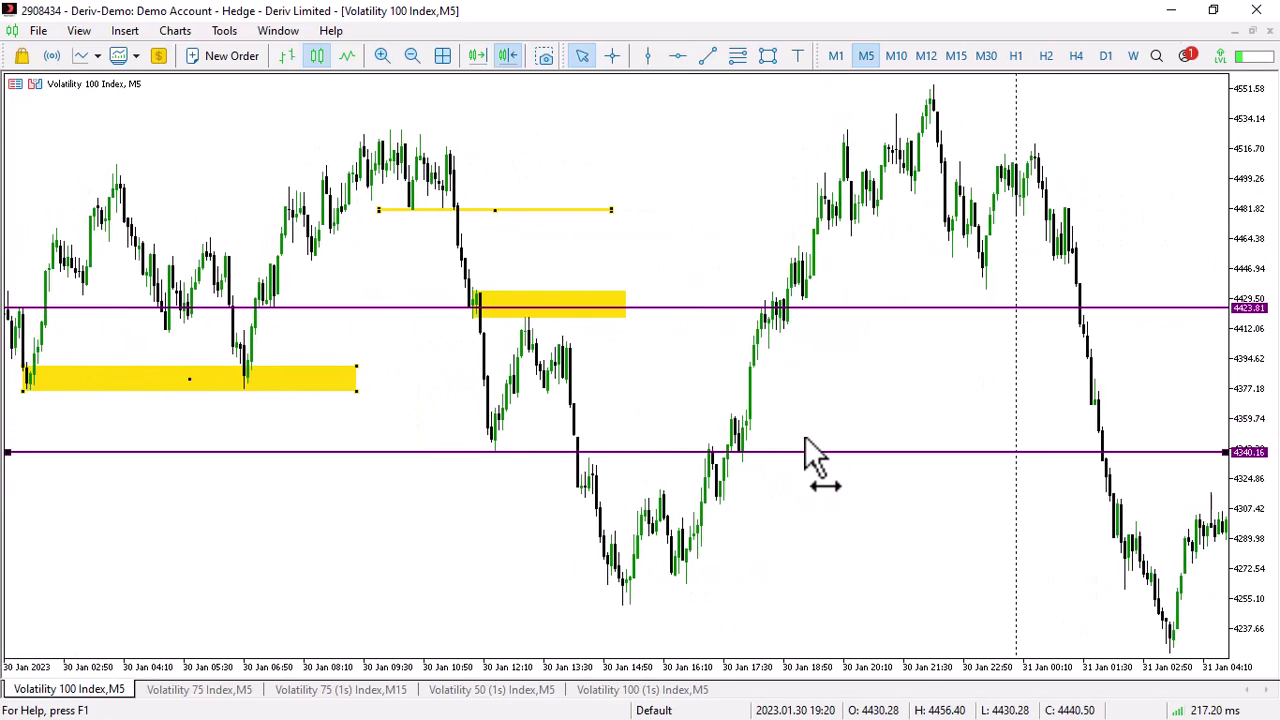
{"action": "left_click", "coordinate": [767, 56]}
{"action": "left_click_drag", "start_coordinate": [631, 490], "coordinate": [765, 493]}
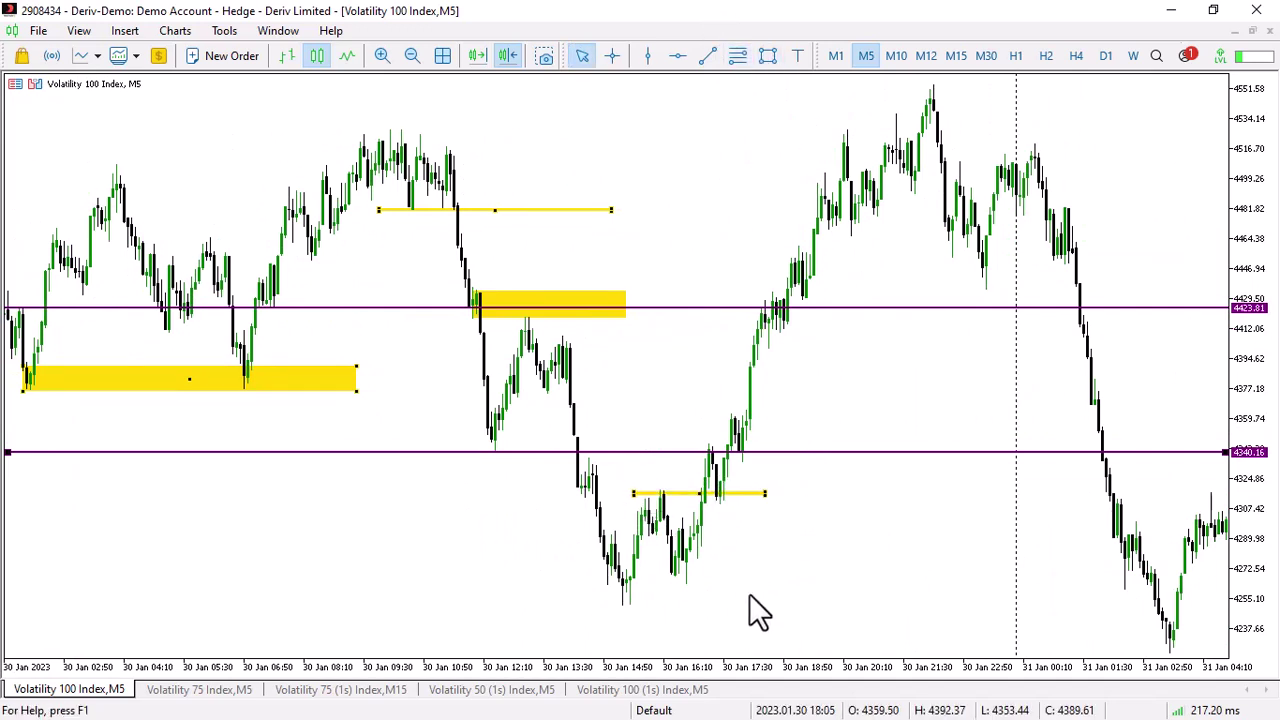
- Draw a rising trendline beneath the two bottom lows and a rectangle from about 4314 to 4340 over the pullback before the rally
{"action": "left_click", "coordinate": [707, 56]}
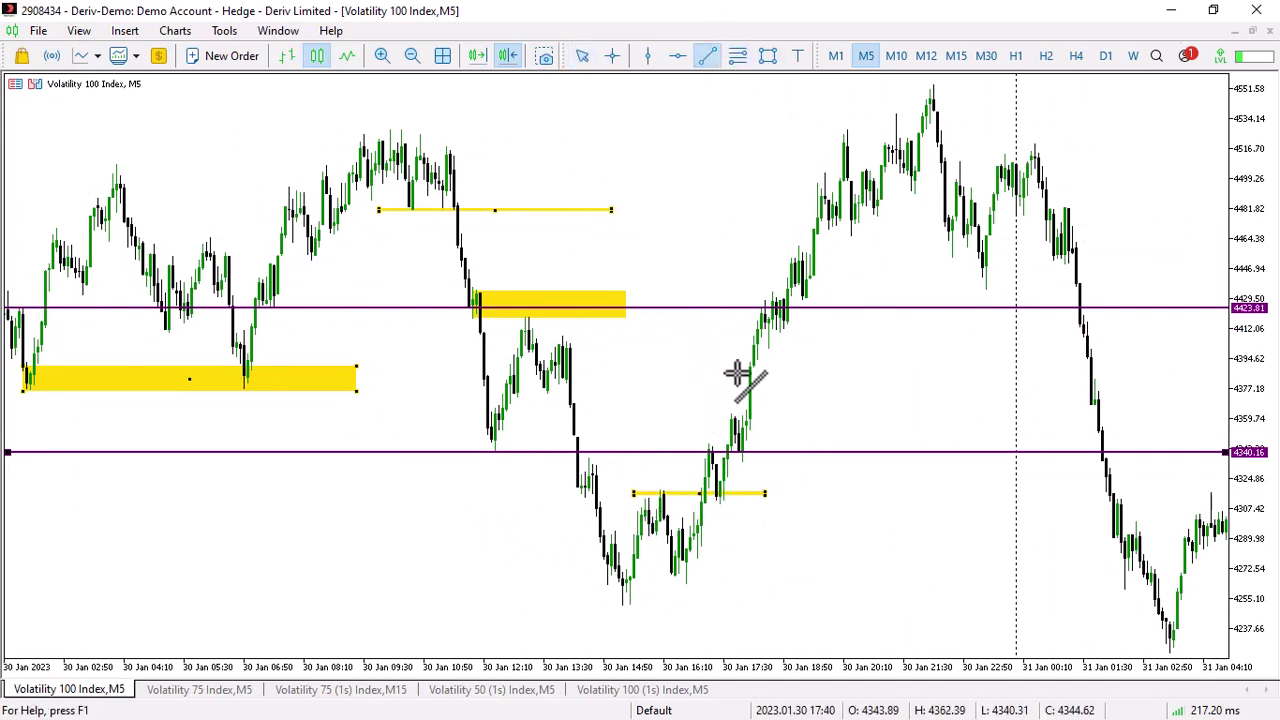
{"action": "left_click_drag", "start_coordinate": [620, 612], "coordinate": [750, 568]}
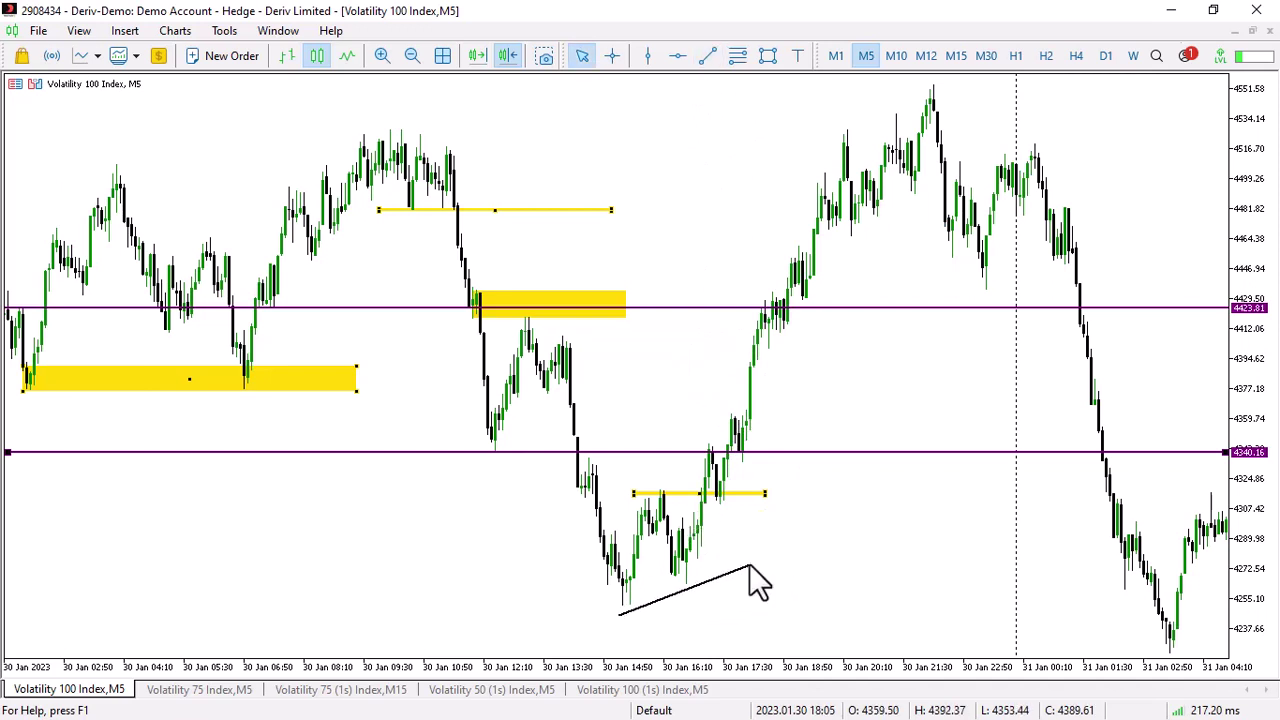
{"action": "left_click", "coordinate": [765, 57]}
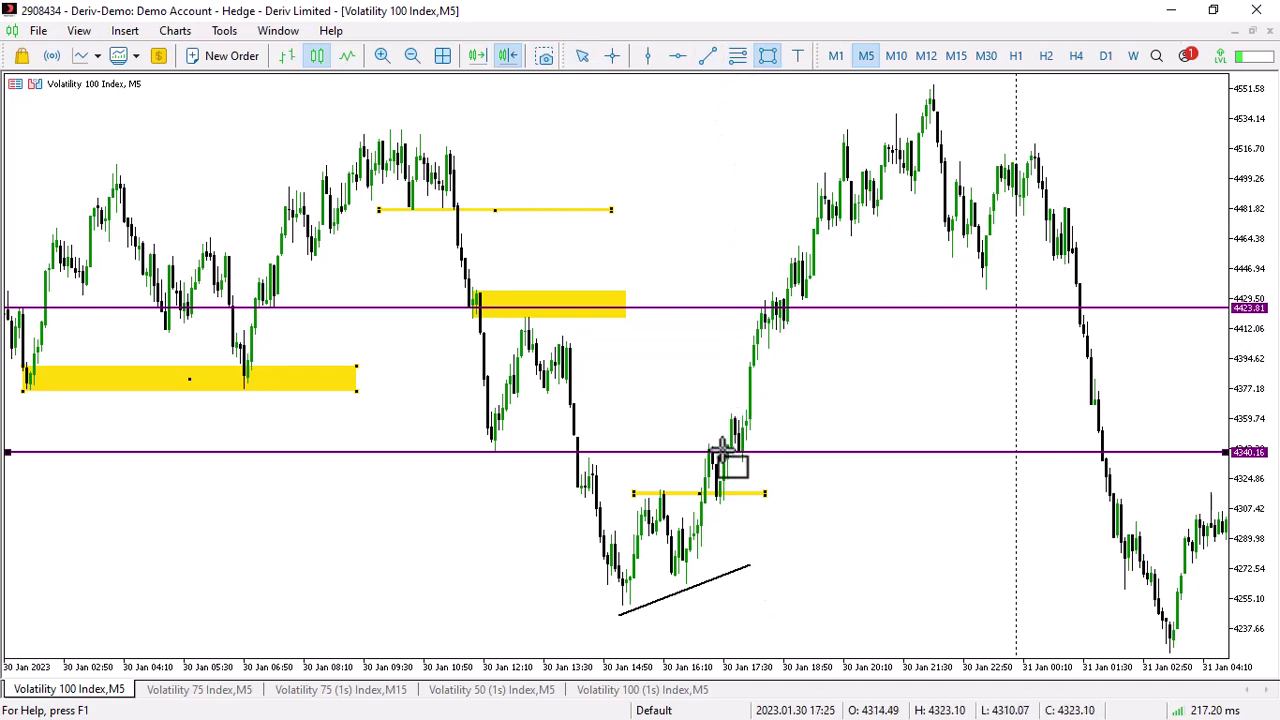
{"action": "left_click_drag", "start_coordinate": [714, 457], "coordinate": [772, 500]}
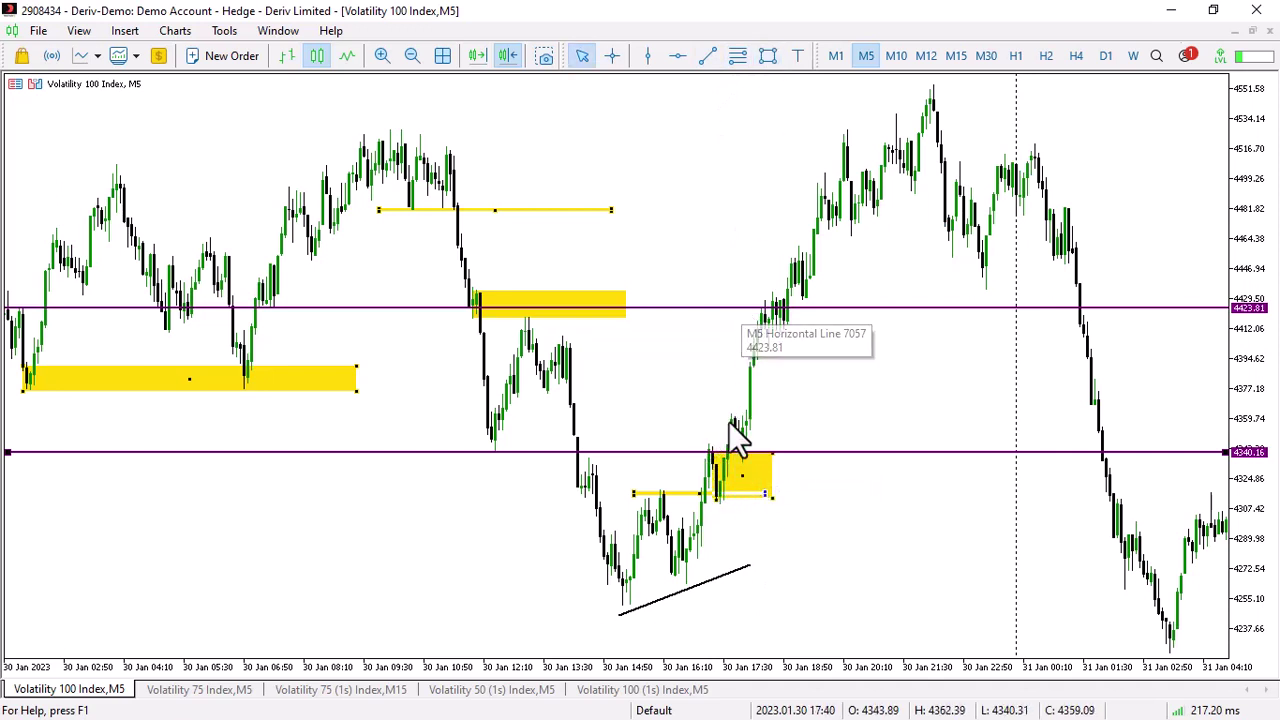
- Draw a thin rectangle at about 4502 across the late 30 January highs, extending past the day separator
{"action": "left_click_drag", "start_coordinate": [866, 378], "coordinate": [808, 391]}
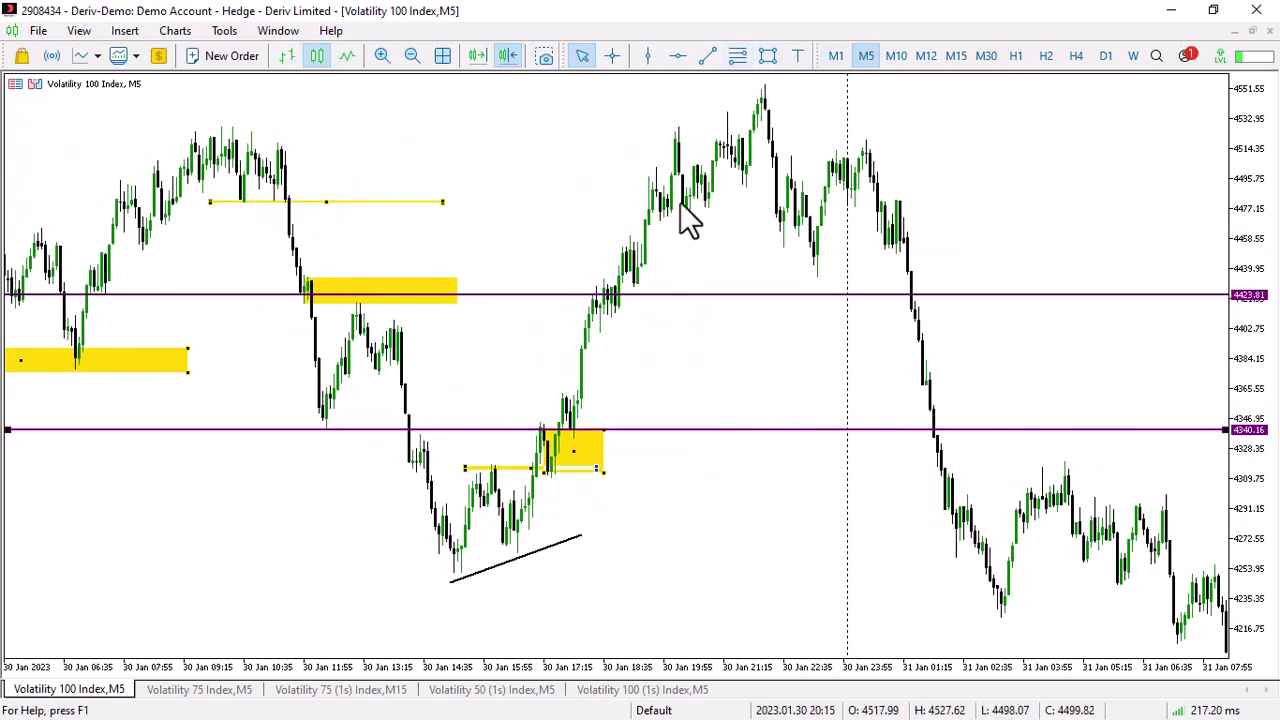
{"action": "left_click", "coordinate": [767, 55]}
{"action": "left_click_drag", "start_coordinate": [731, 169], "coordinate": [959, 168]}
{"action": "scroll", "coordinate": [966, 286], "scroll_direction": "down", "scroll_amount": 3}
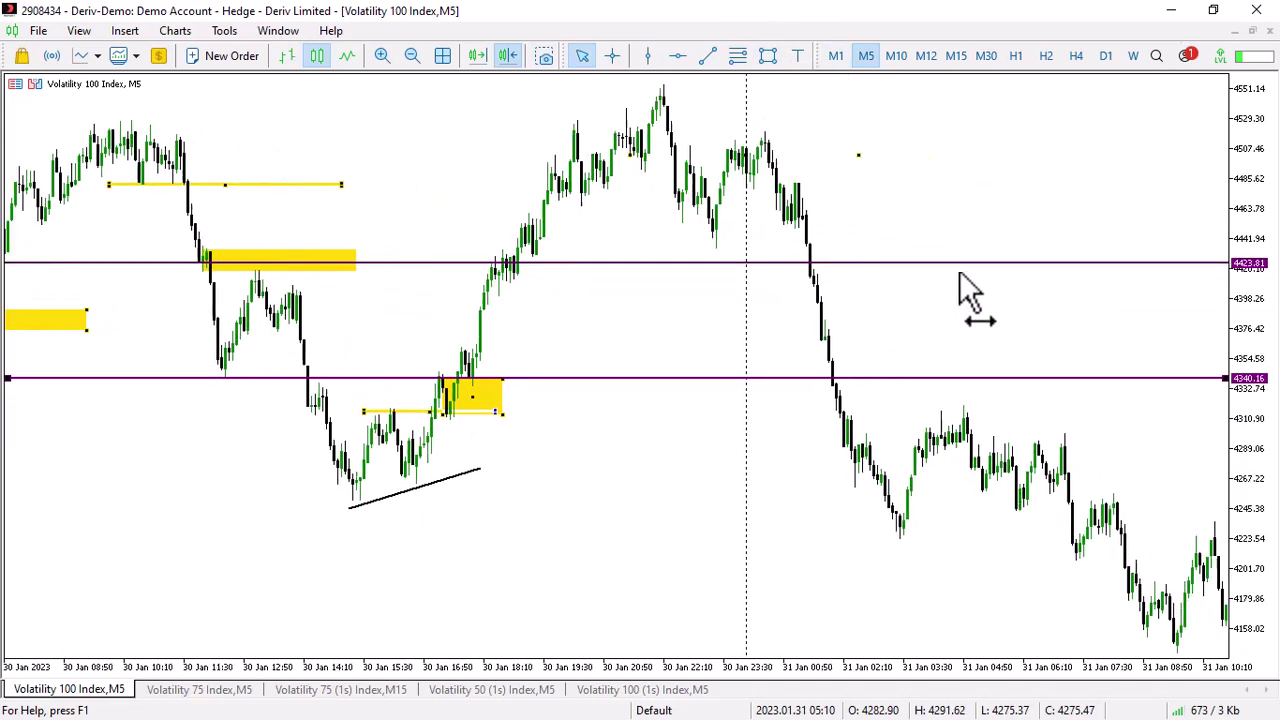
{"action": "left_click_drag", "start_coordinate": [854, 155], "coordinate": [856, 158]}
- Draw a rectangle from about 4225 to 4259 over the 31 January supply area and a short trendline along the broken low beneath it
{"action": "left_click_drag", "start_coordinate": [965, 256], "coordinate": [455, 316]}
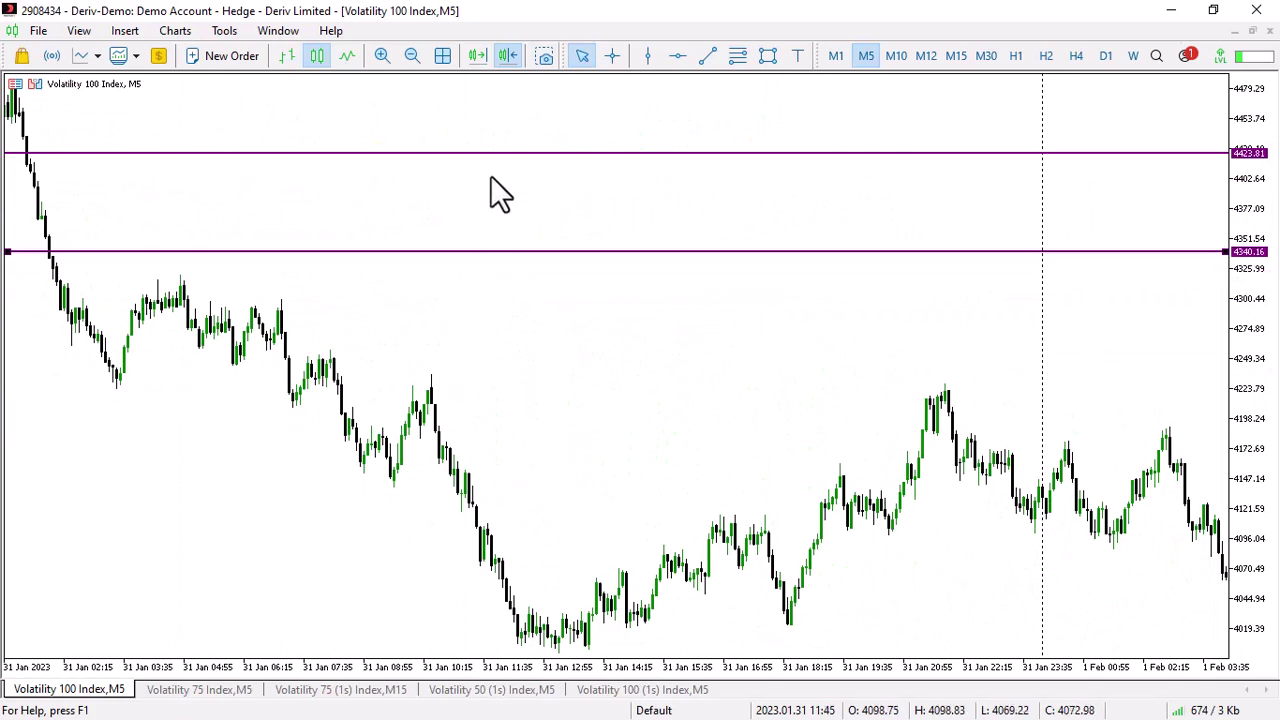
{"action": "left_click", "coordinate": [768, 55]}
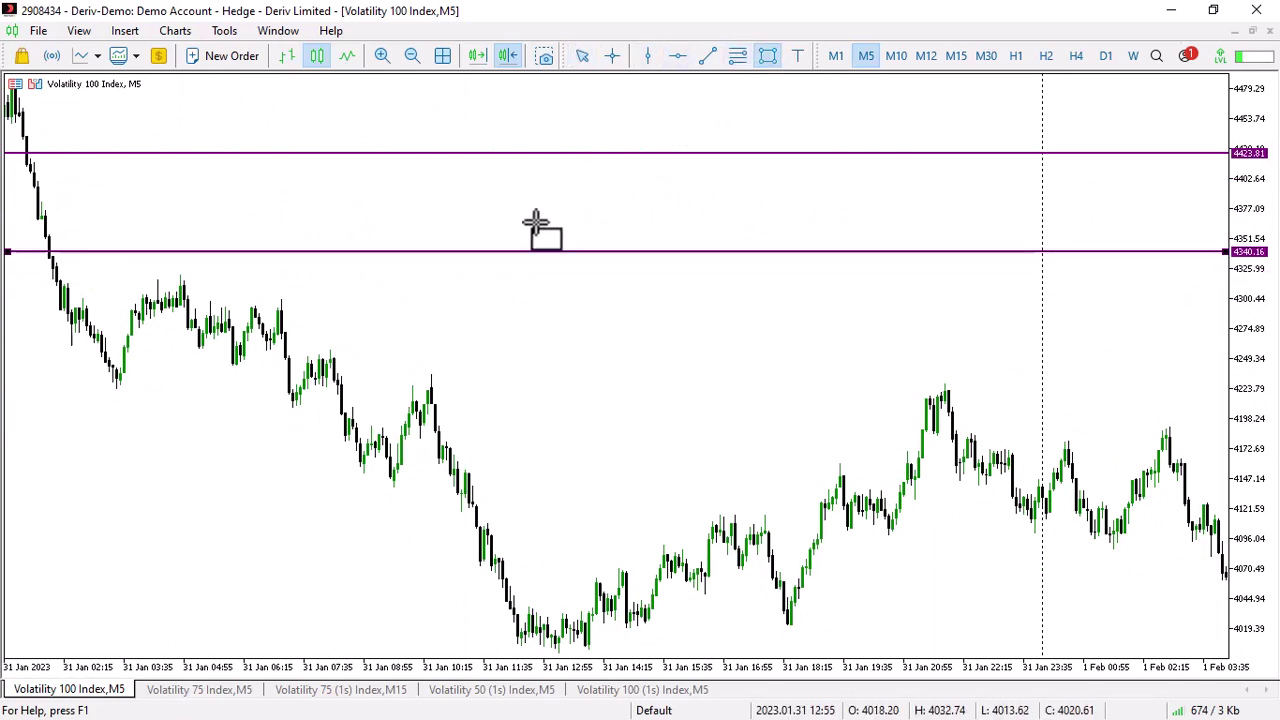
{"action": "left_click_drag", "start_coordinate": [328, 348], "coordinate": [477, 387]}
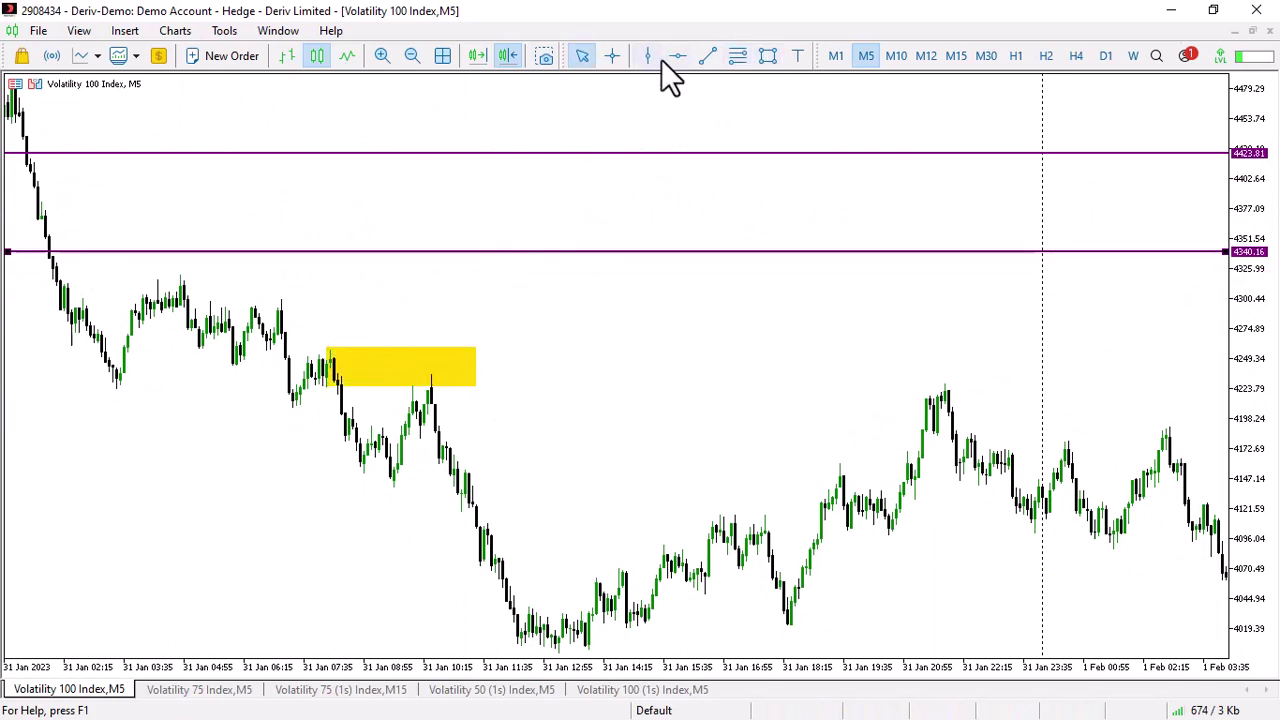
{"action": "left_click", "coordinate": [705, 56]}
{"action": "left_click_drag", "start_coordinate": [278, 411], "coordinate": [369, 408]}
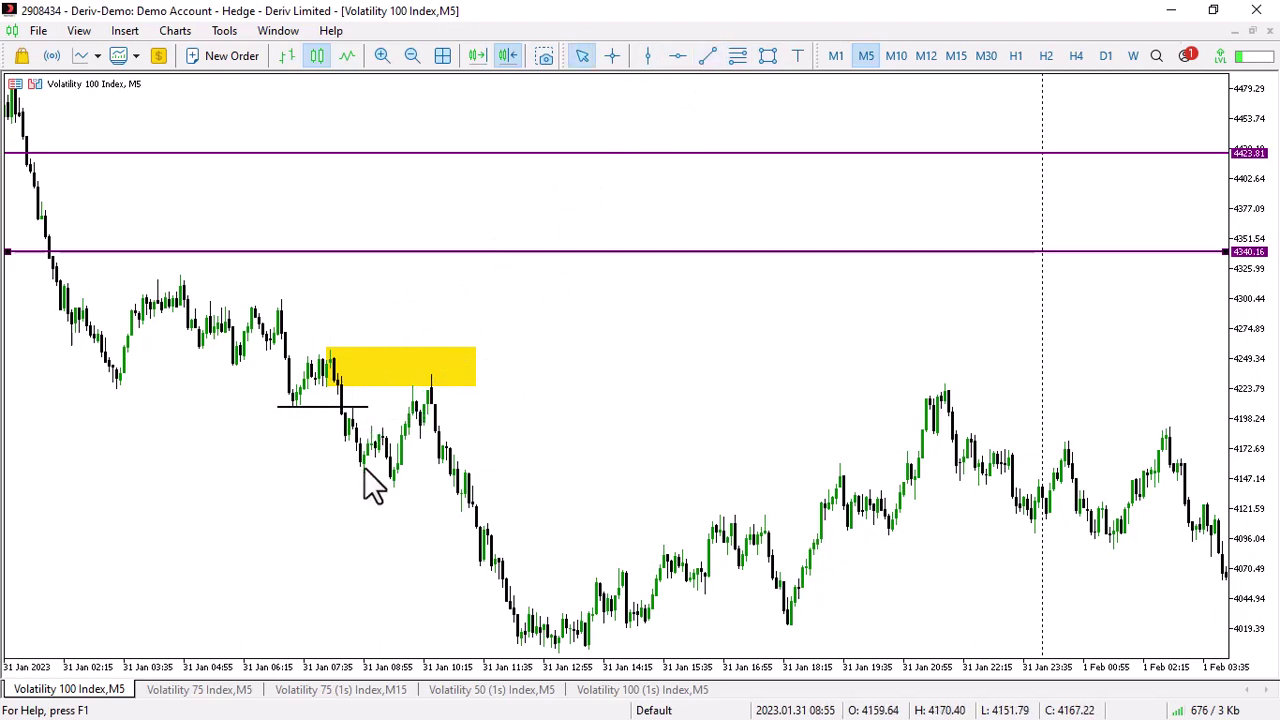
- Place a vertical line at 2023.01.30 23:55, beside the separator that starts 31 January
{"action": "scroll", "coordinate": [846, 300], "scroll_direction": "up", "scroll_amount": 5}
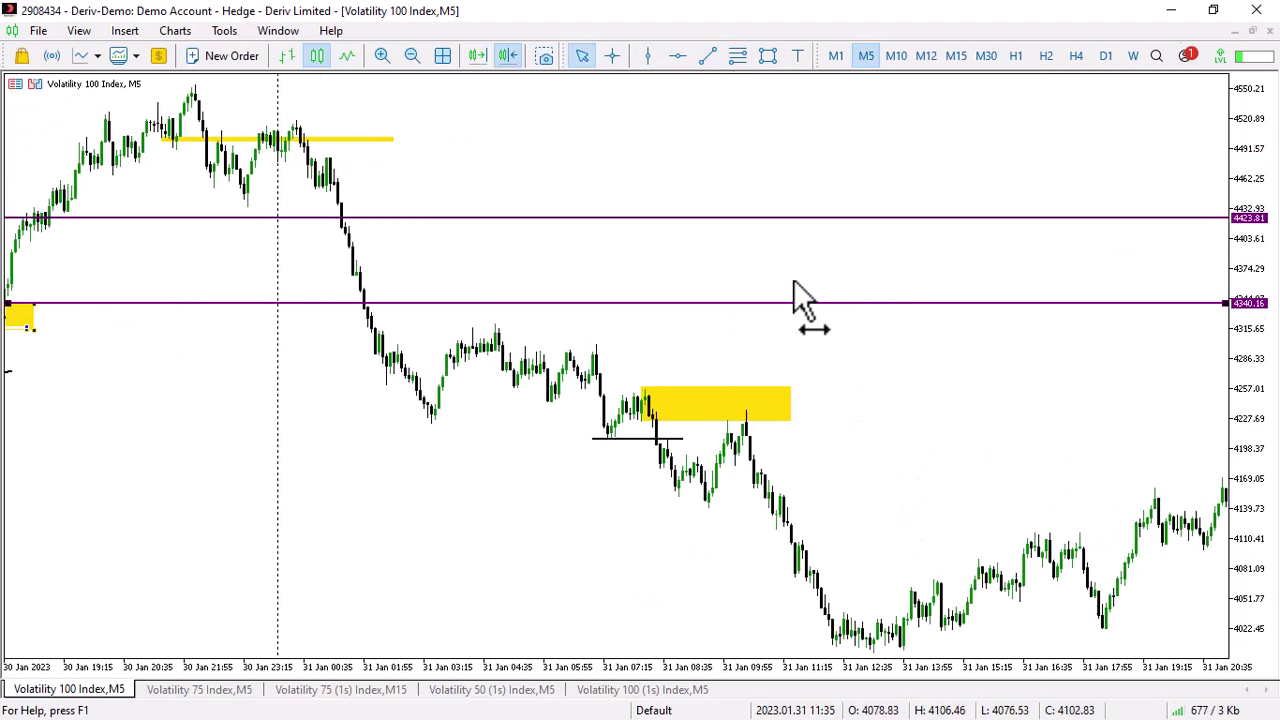
{"action": "scroll", "coordinate": [760, 220], "scroll_direction": "down", "scroll_amount": 2}
{"action": "left_click", "coordinate": [648, 56]}
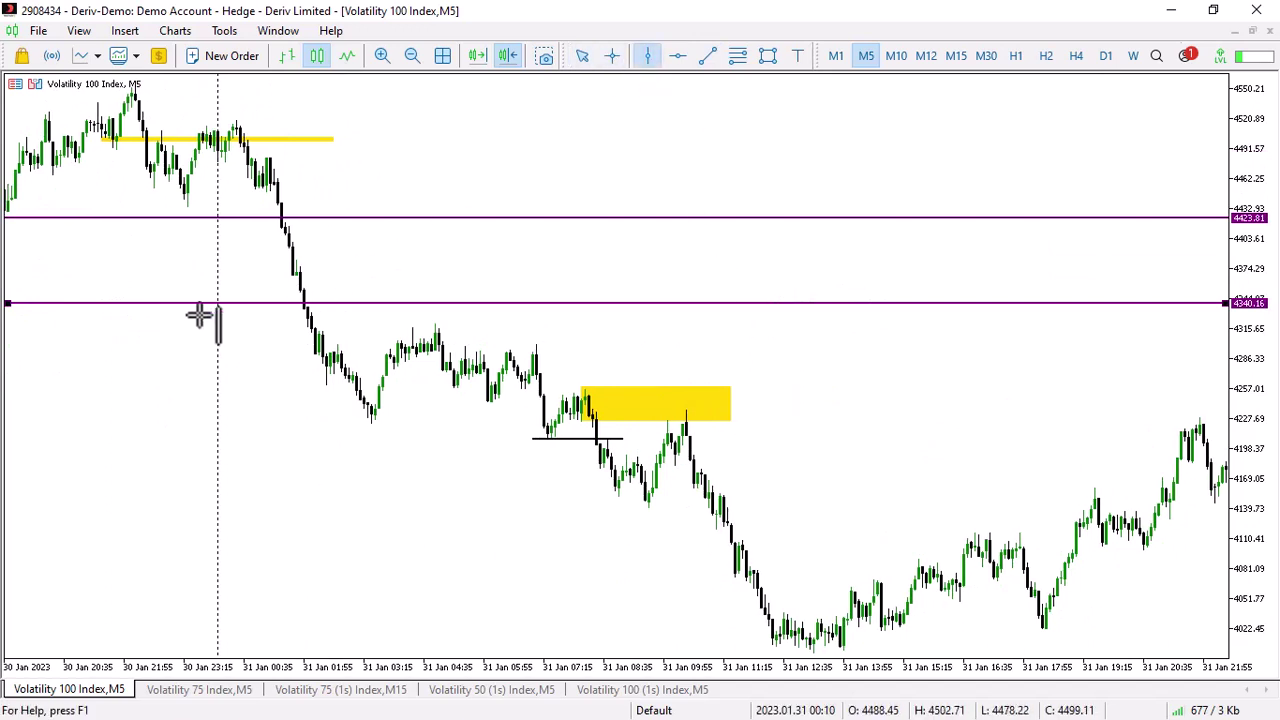
{"action": "left_click", "coordinate": [215, 360]}
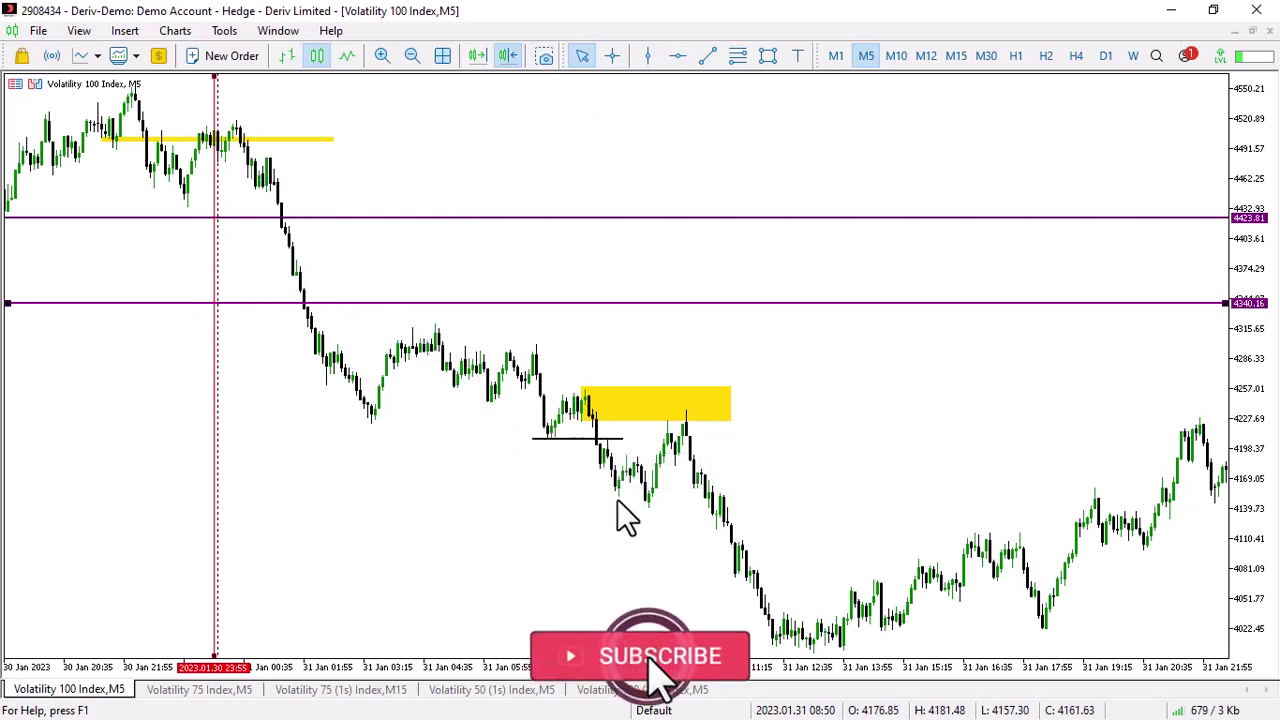
- Draw thin rectangles at about 4032 and 4071 along the two broken swing highs after the 31 January bottom
{"action": "left_click_drag", "start_coordinate": [830, 437], "coordinate": [391, 395]}
{"action": "left_click_drag", "start_coordinate": [737, 460], "coordinate": [638, 460]}
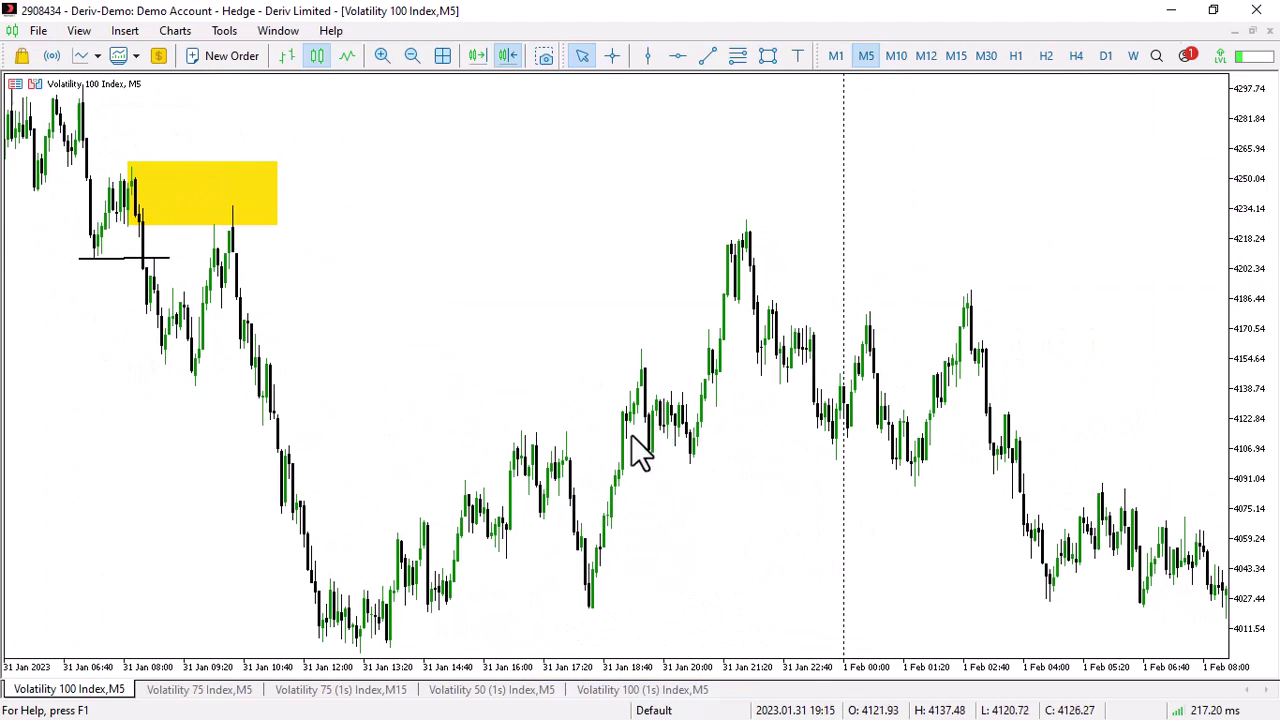
{"action": "left_click", "coordinate": [762, 58]}
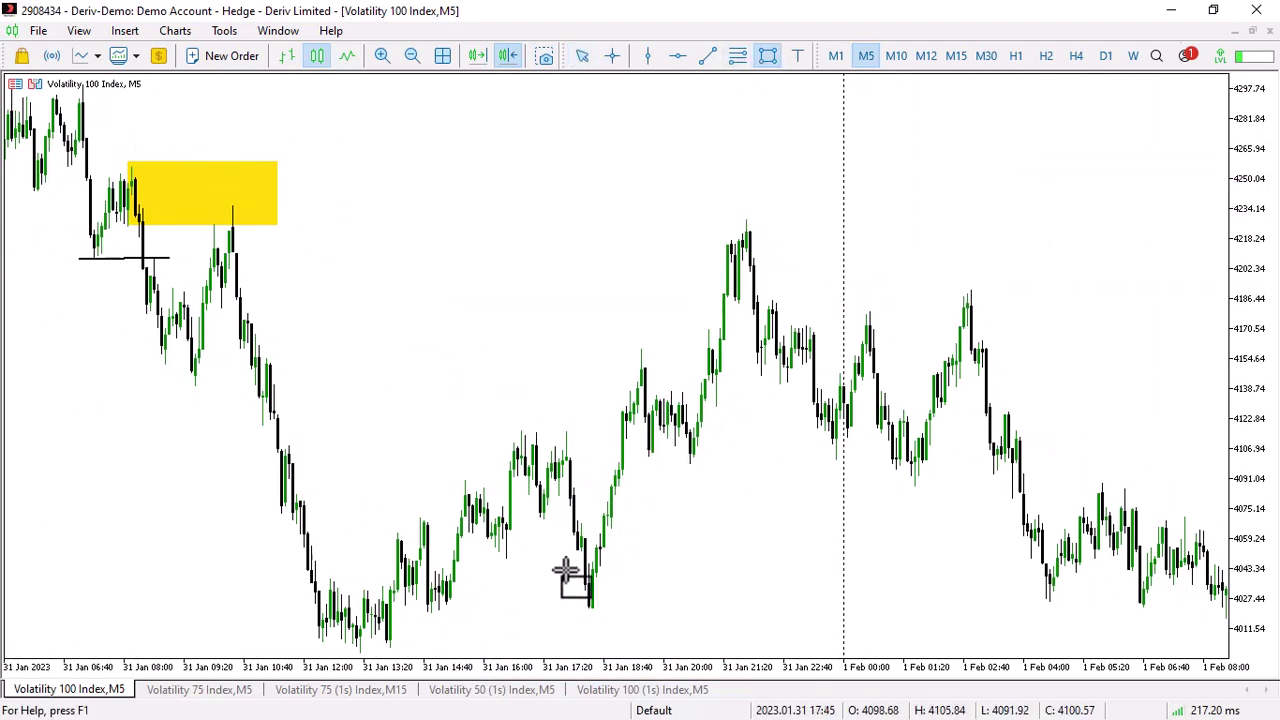
{"action": "left_click_drag", "start_coordinate": [411, 591], "coordinate": [336, 580]}
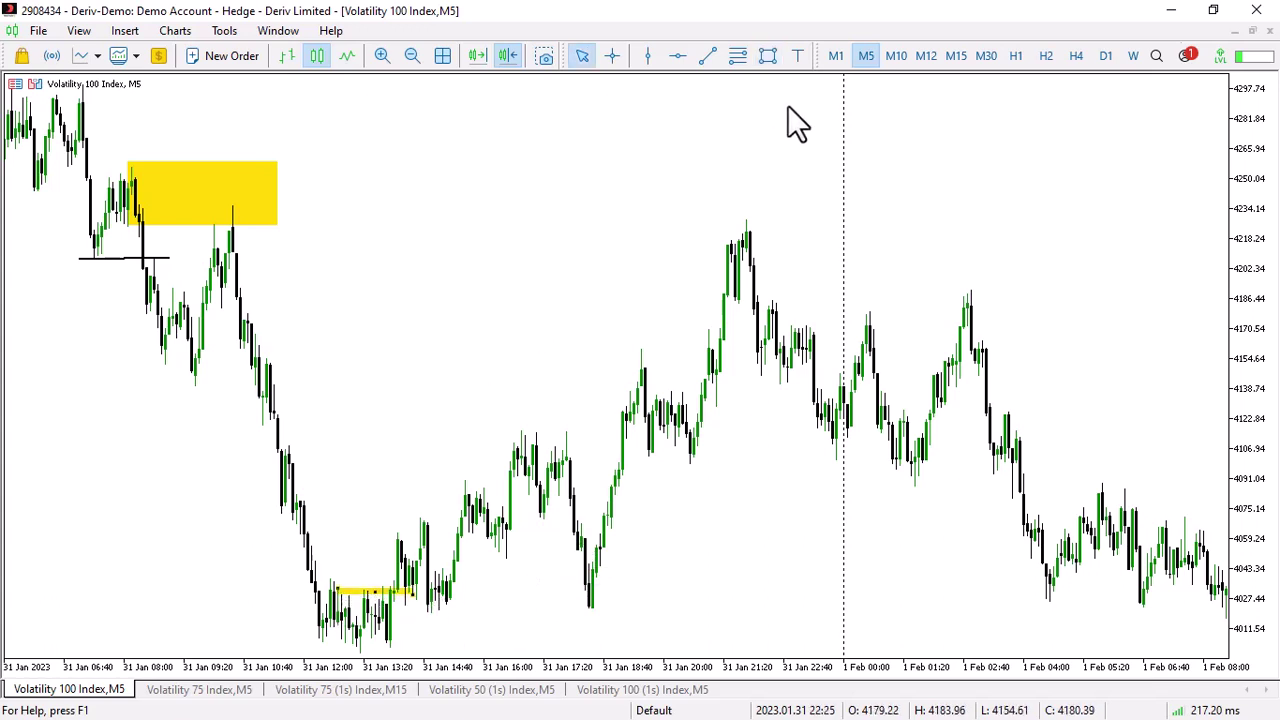
{"action": "left_click", "coordinate": [770, 58]}
{"action": "left_click_drag", "start_coordinate": [404, 515], "coordinate": [498, 521]}
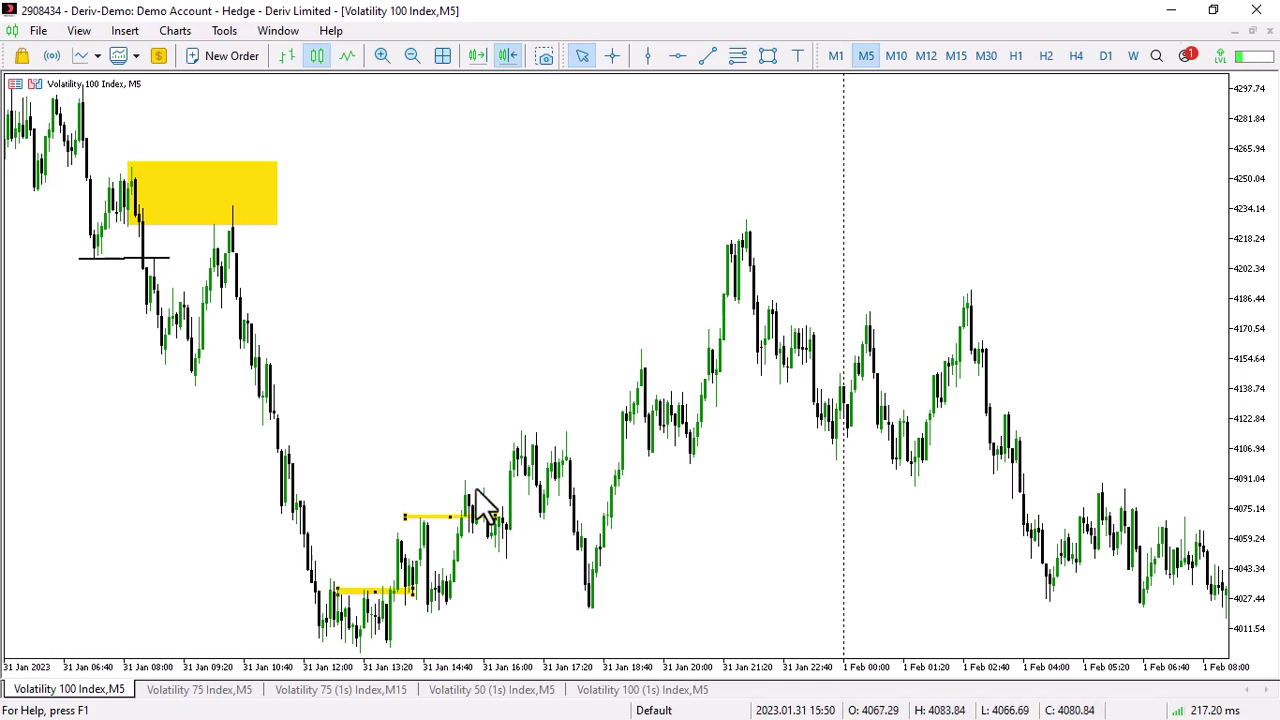
{"action": "left_click", "coordinate": [797, 56]}
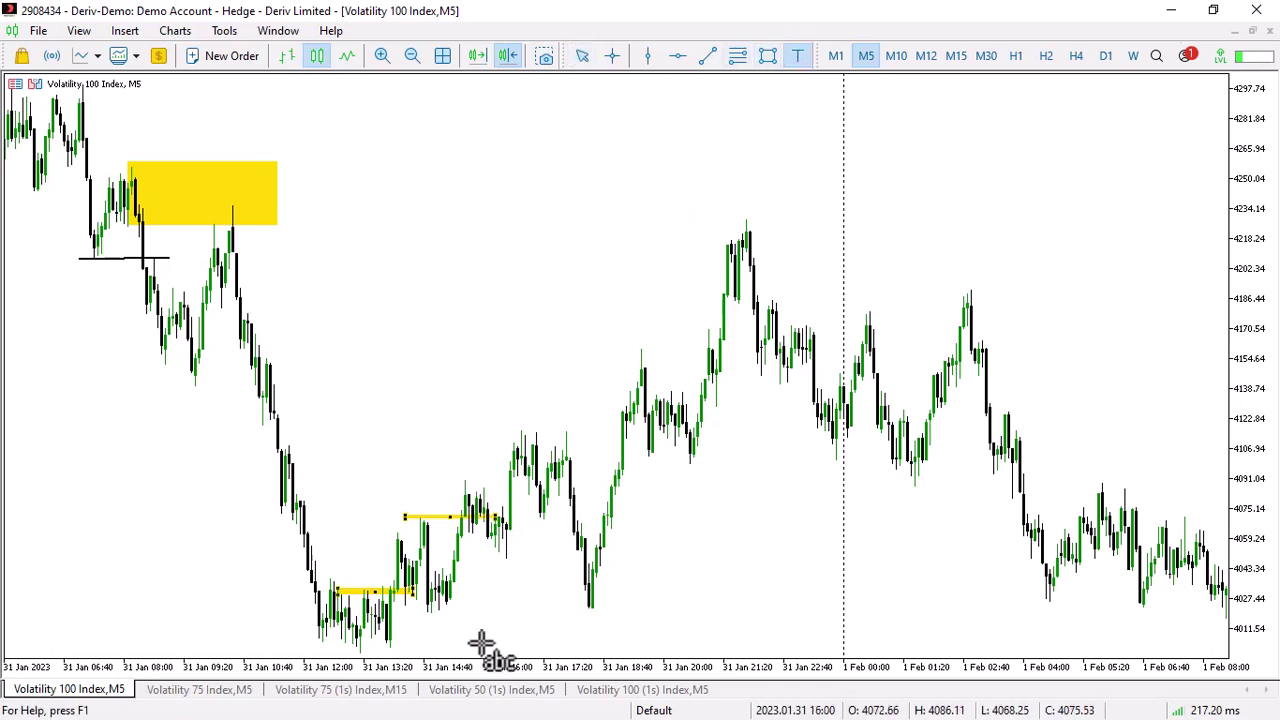
{"action": "left_click_drag", "start_coordinate": [523, 605], "coordinate": [670, 606]}
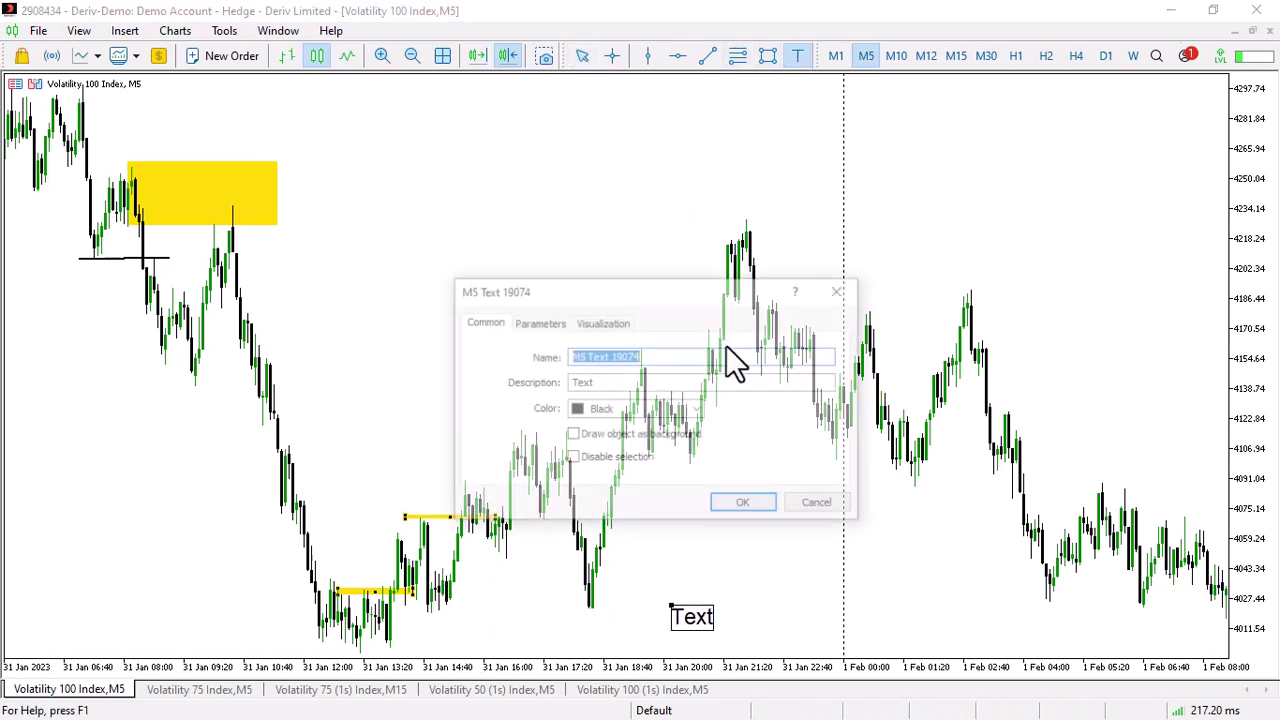
{"action": "left_click", "coordinate": [841, 293]}
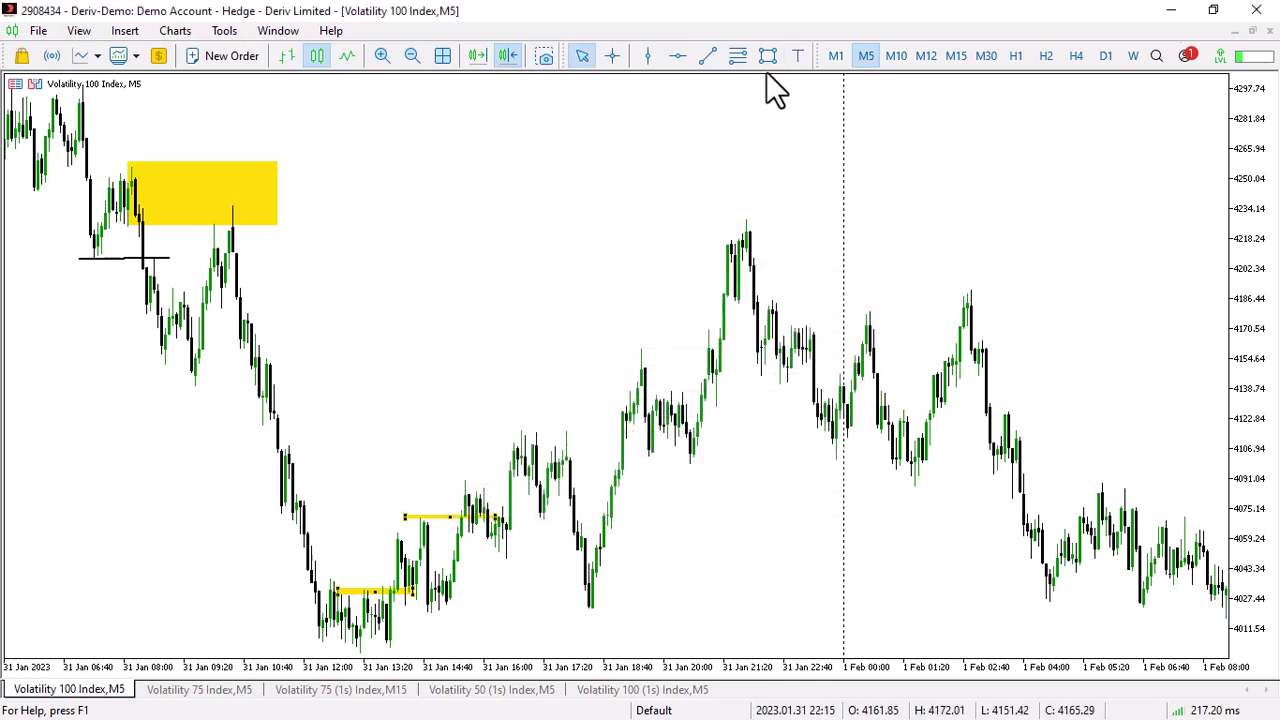
- Draw a rectangle from about 4021 to 4040 over the 31 January pullback low, extending across the later retest low
{"action": "left_click_drag", "start_coordinate": [438, 575], "coordinate": [645, 610]}
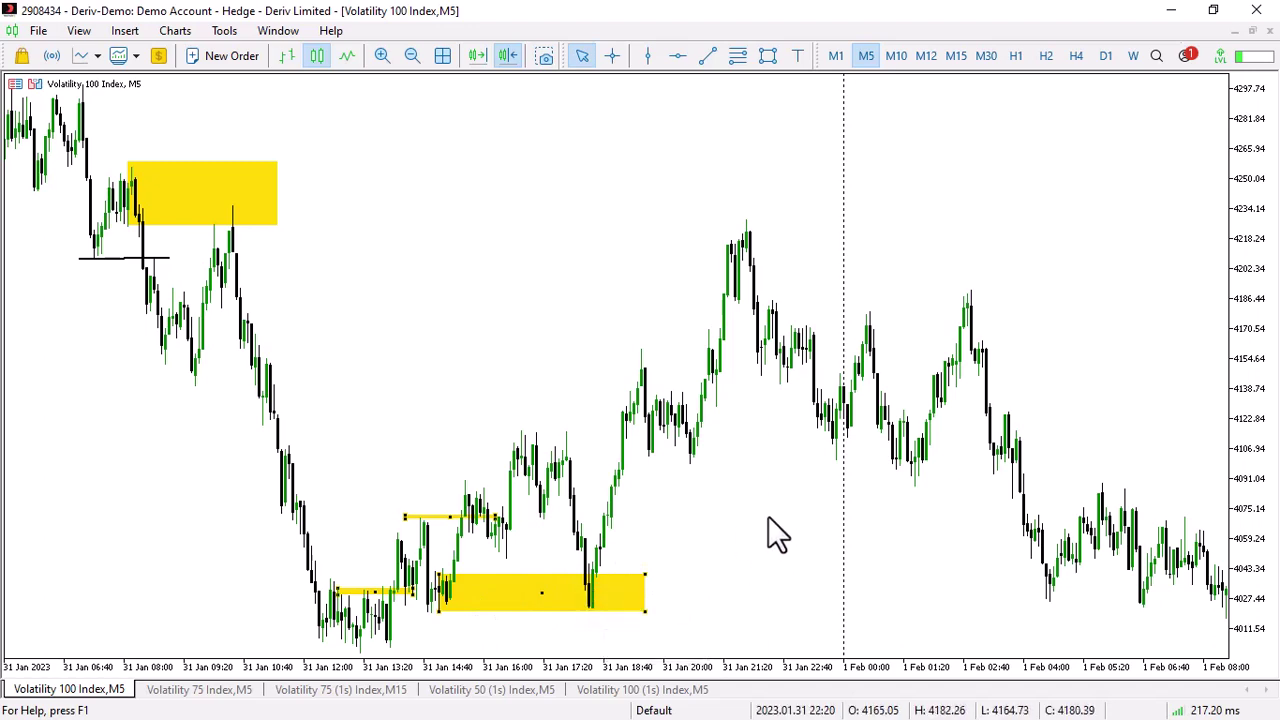
- Draw a trendline at about 4062 over the broken 1 February swing high and move it up to about 4119 at the next broken high
{"action": "scroll", "coordinate": [766, 531], "scroll_direction": "right", "scroll_amount": 10}
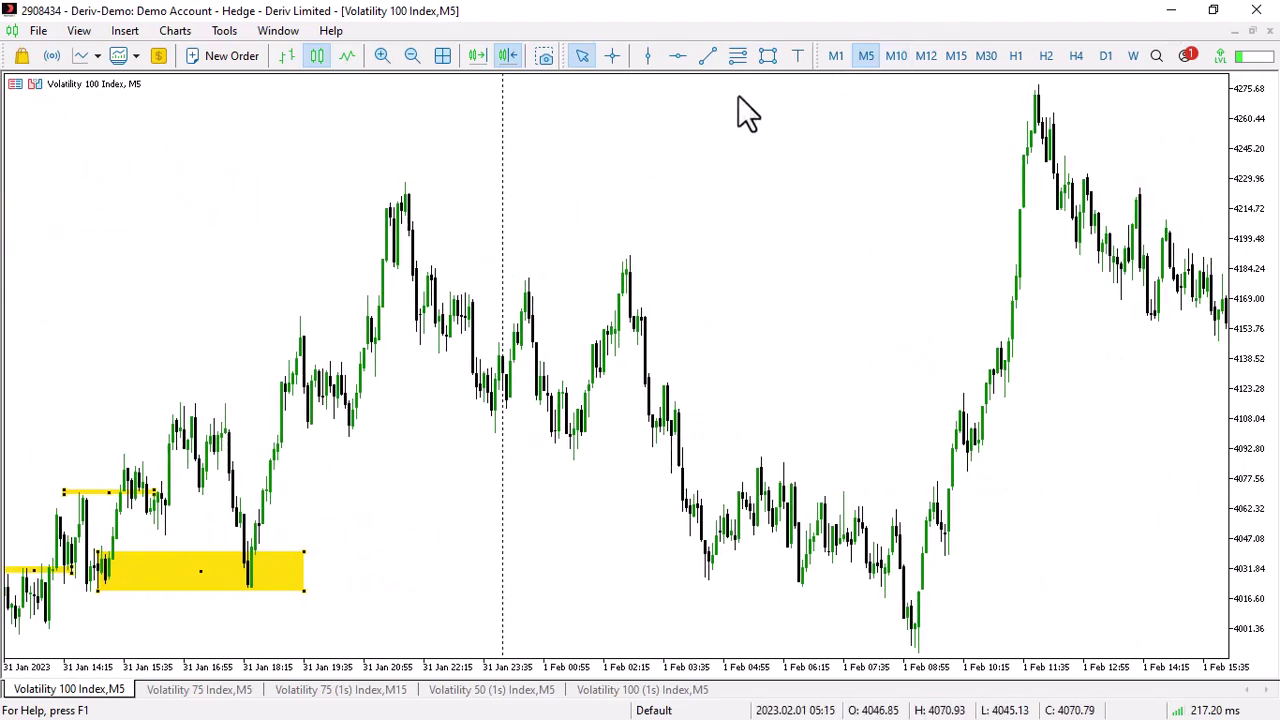
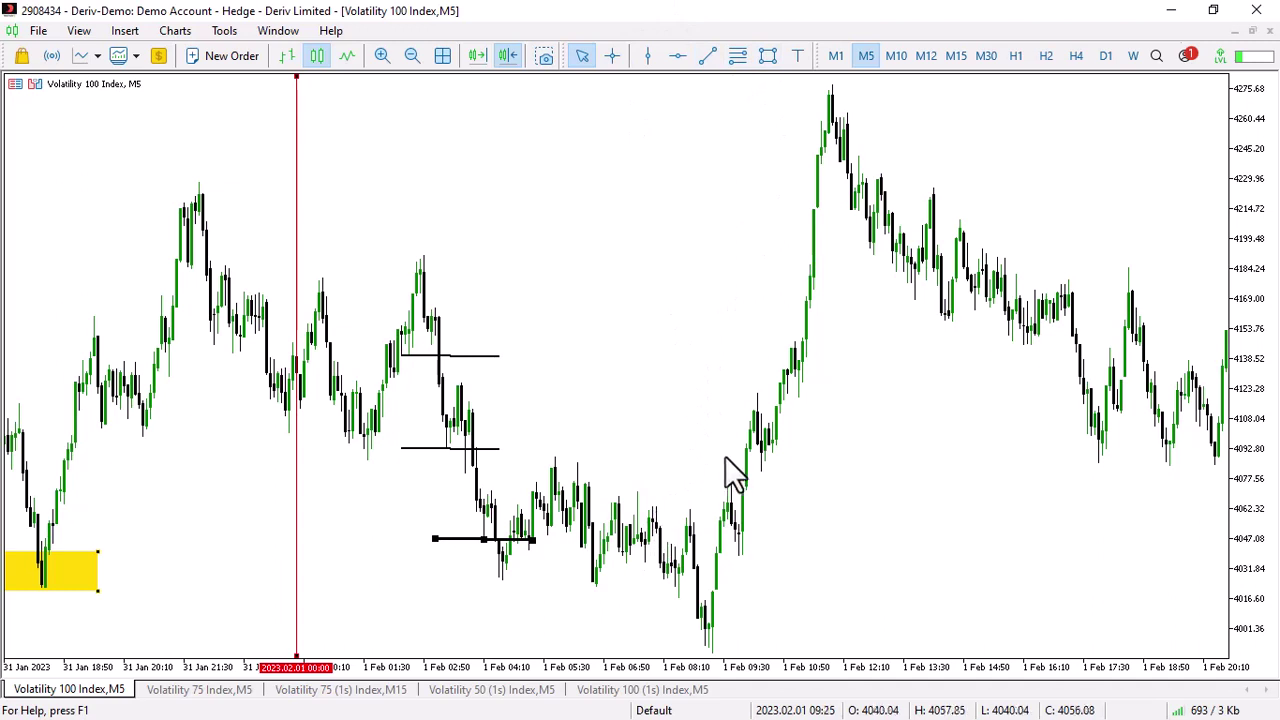
{"action": "left_click_drag", "start_coordinate": [909, 392], "coordinate": [748, 64]}
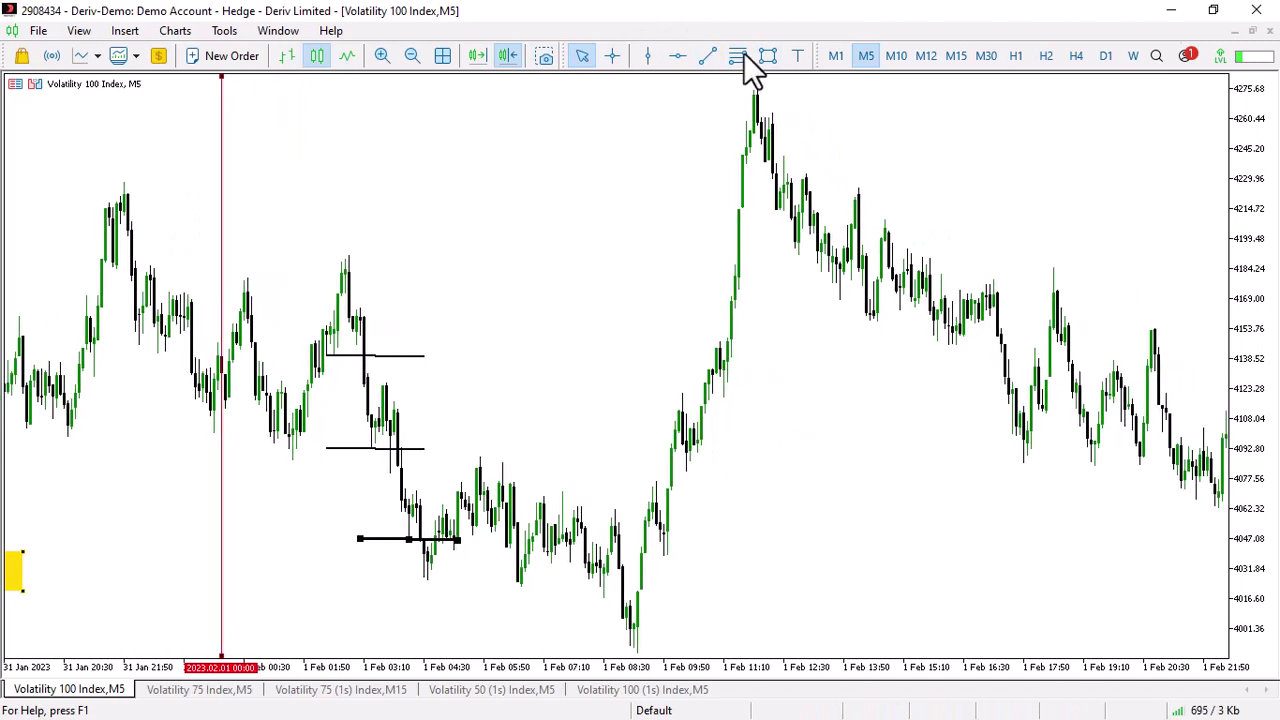
{"action": "left_click", "coordinate": [707, 57]}
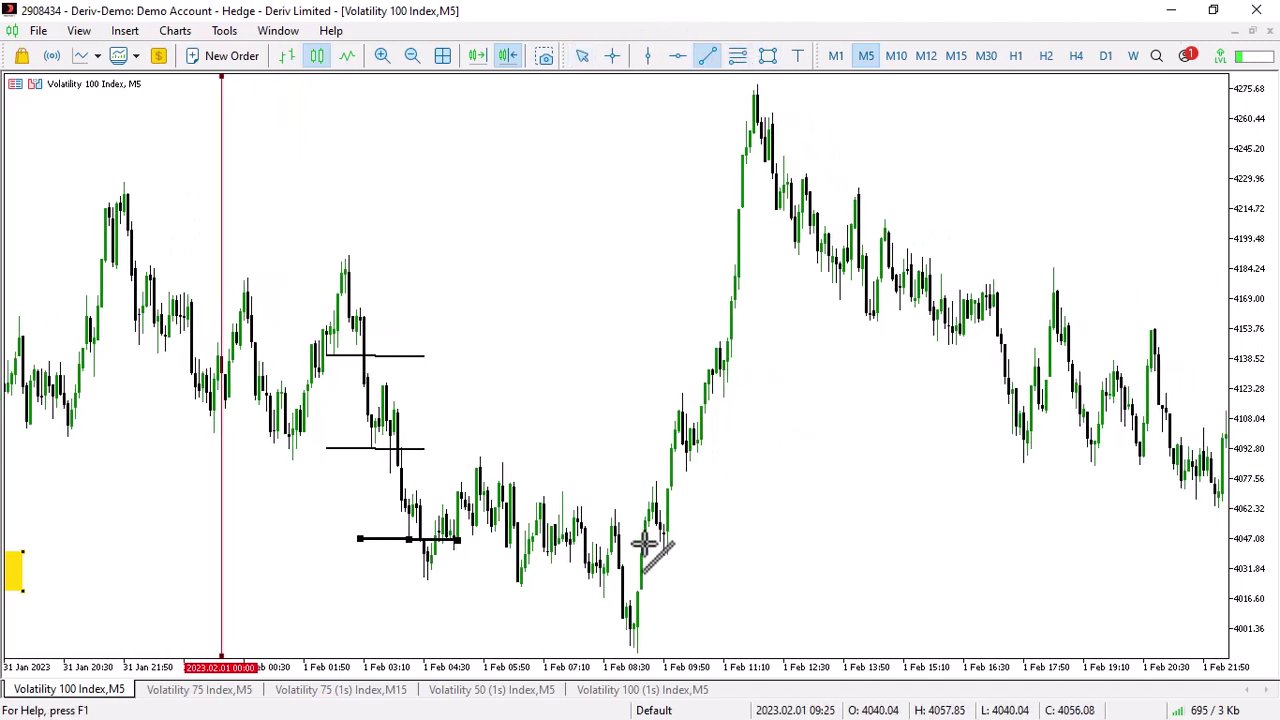
{"action": "left_click_drag", "start_coordinate": [598, 509], "coordinate": [786, 507]}
{"action": "double_click", "coordinate": [716, 507]}
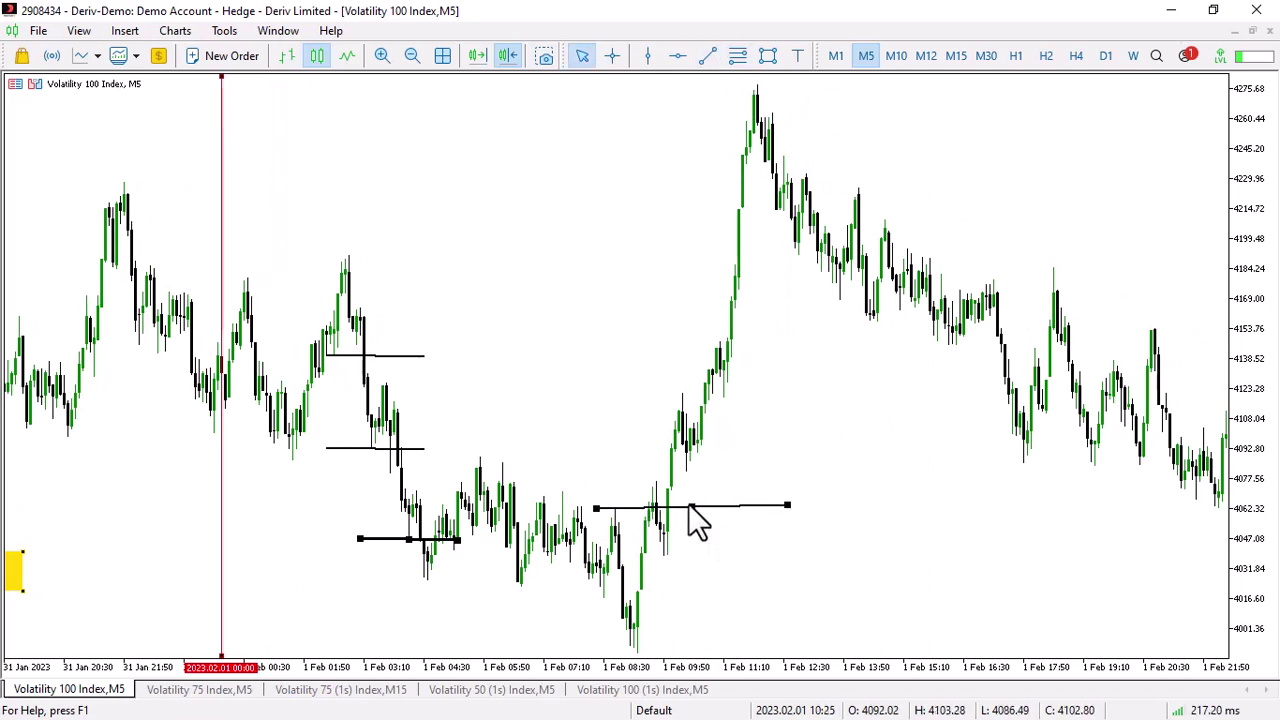
{"action": "left_click_drag", "start_coordinate": [689, 507], "coordinate": [710, 396]}
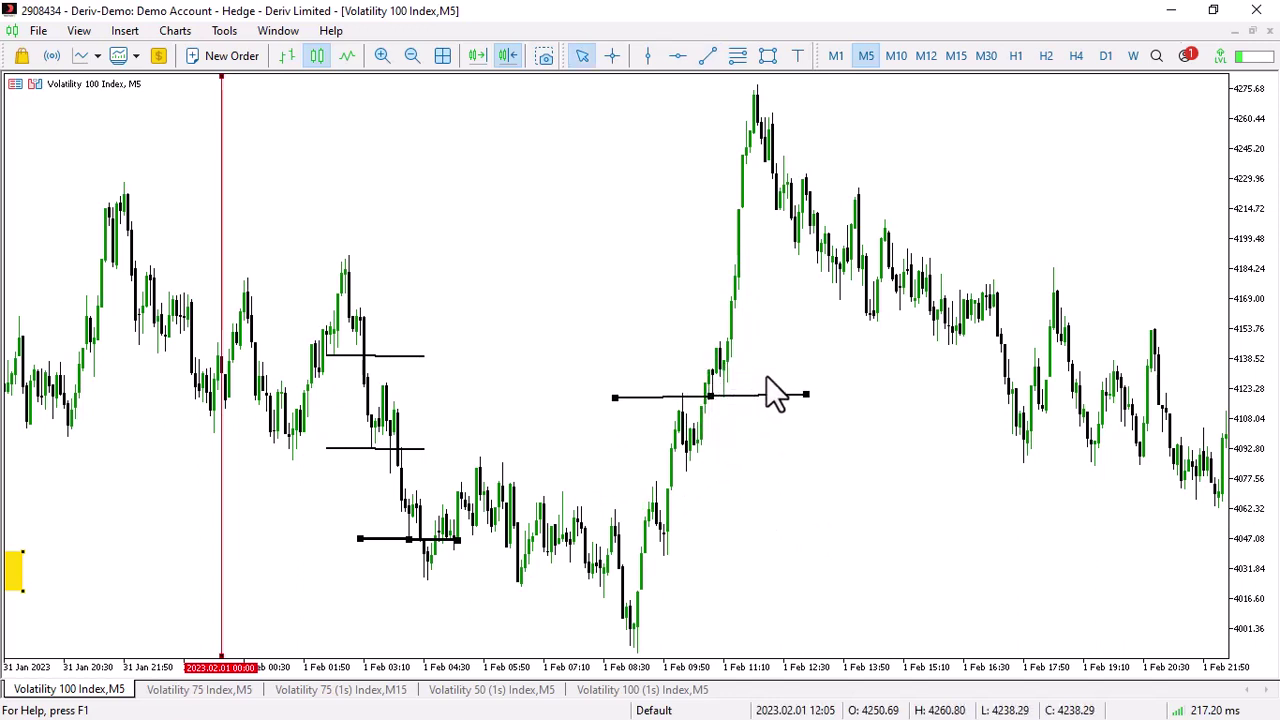
- Copy the 4119 trendline to the two broken swing lows of the 1 February decline, at about 4190 and 4141
{"action": "left_click_drag", "start_coordinate": [672, 375], "coordinate": [417, 340]}
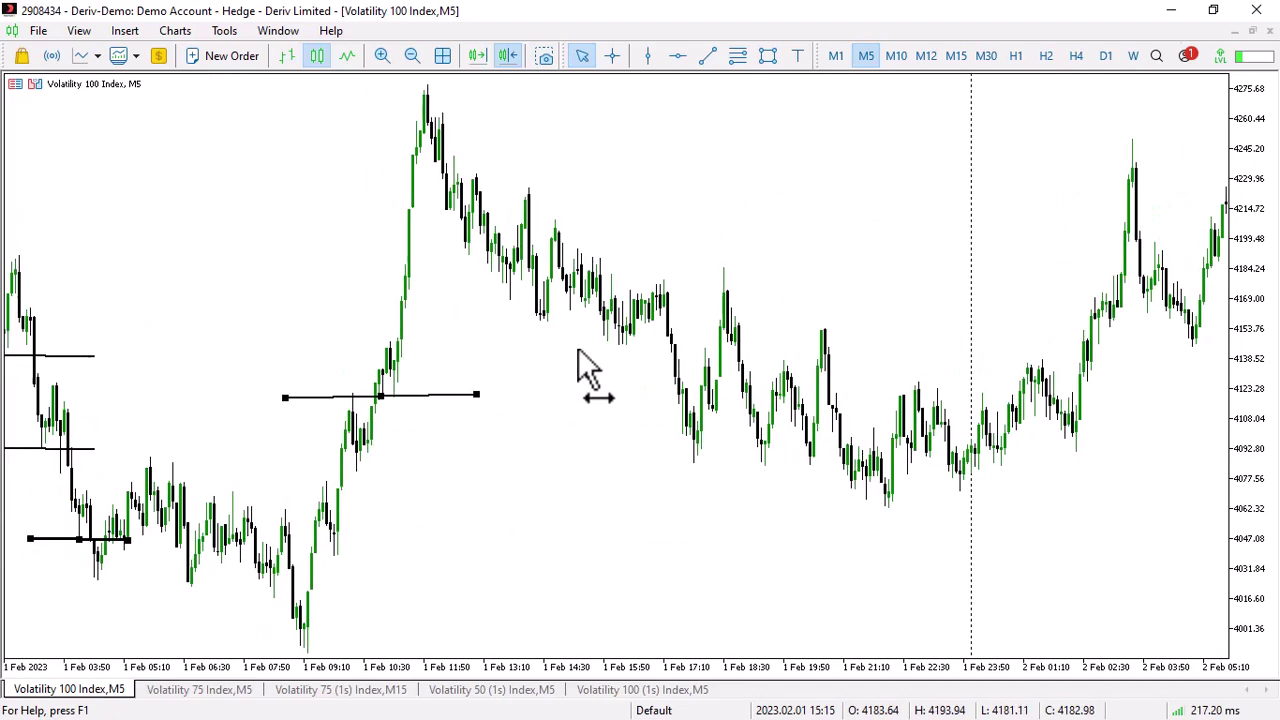
{"action": "left_click", "coordinate": [393, 398]}
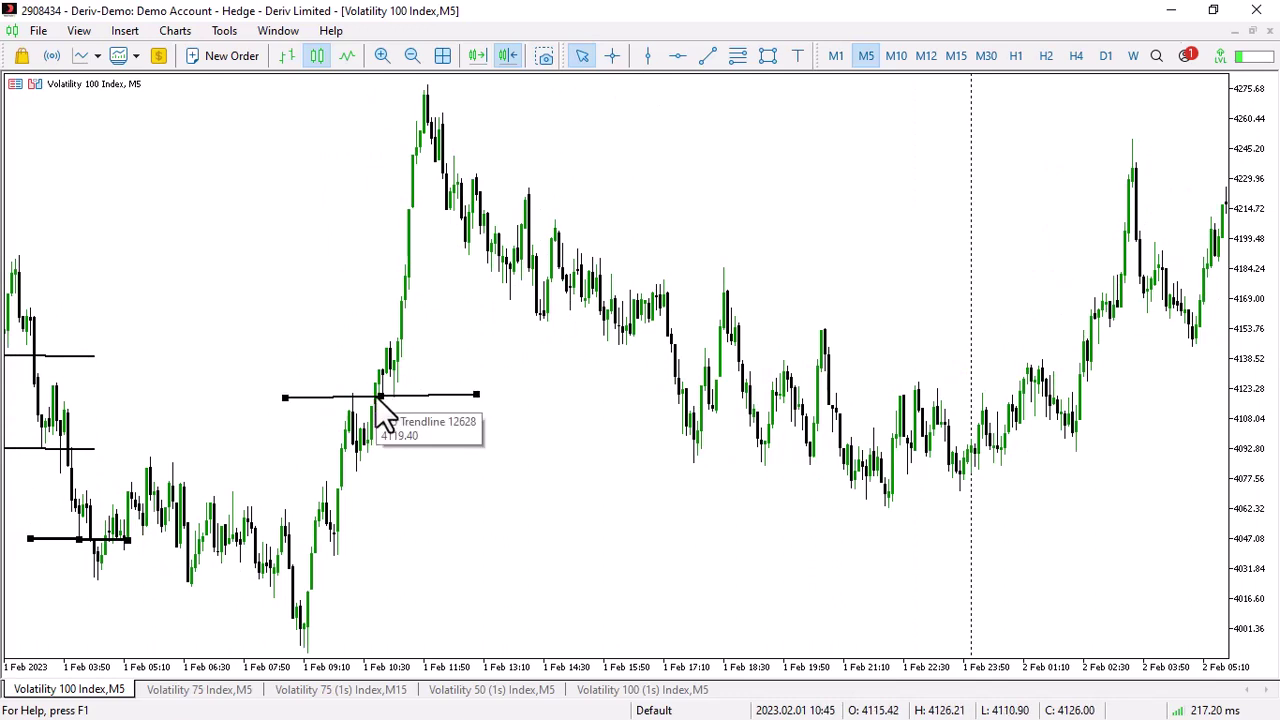
{"action": "left_click_drag", "start_coordinate": [380, 397], "coordinate": [638, 354]}
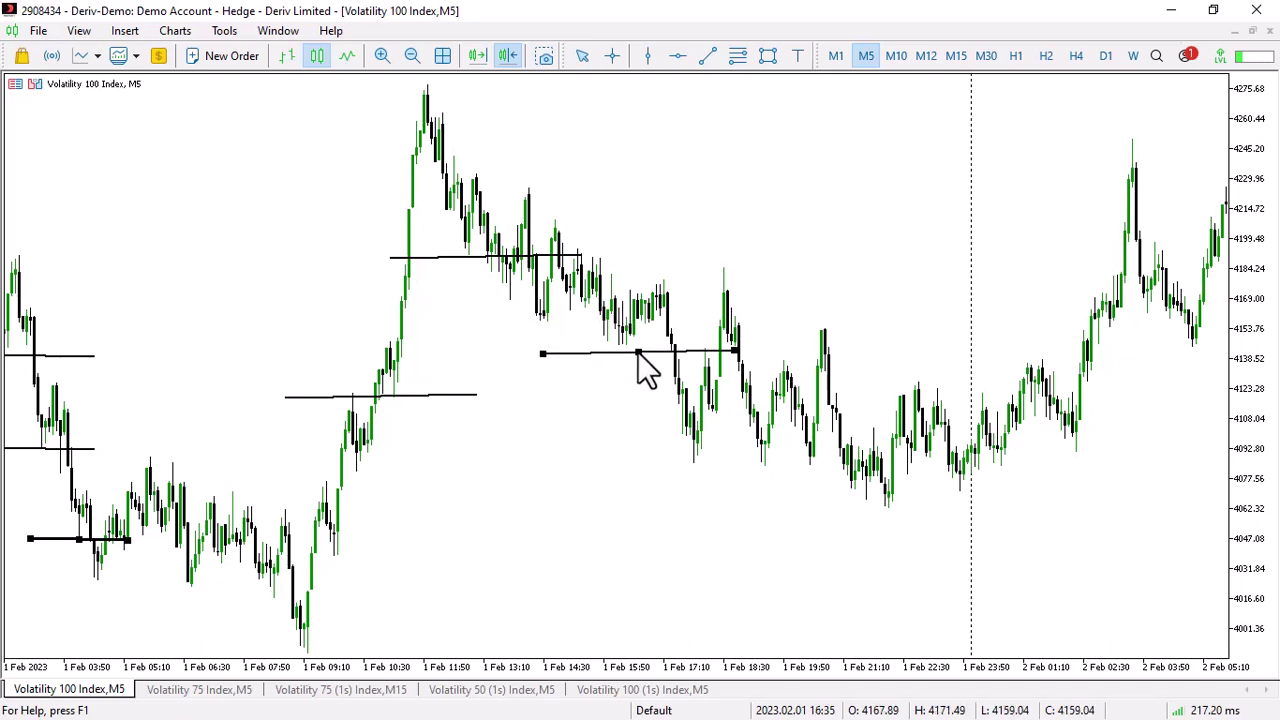
- Draw rectangles from about 4165 to 4176 and from about 4144 to 4164 over the two supply areas of the 1 February decline
{"action": "left_click", "coordinate": [768, 56]}
{"action": "left_click_drag", "start_coordinate": [656, 274], "coordinate": [772, 305]}
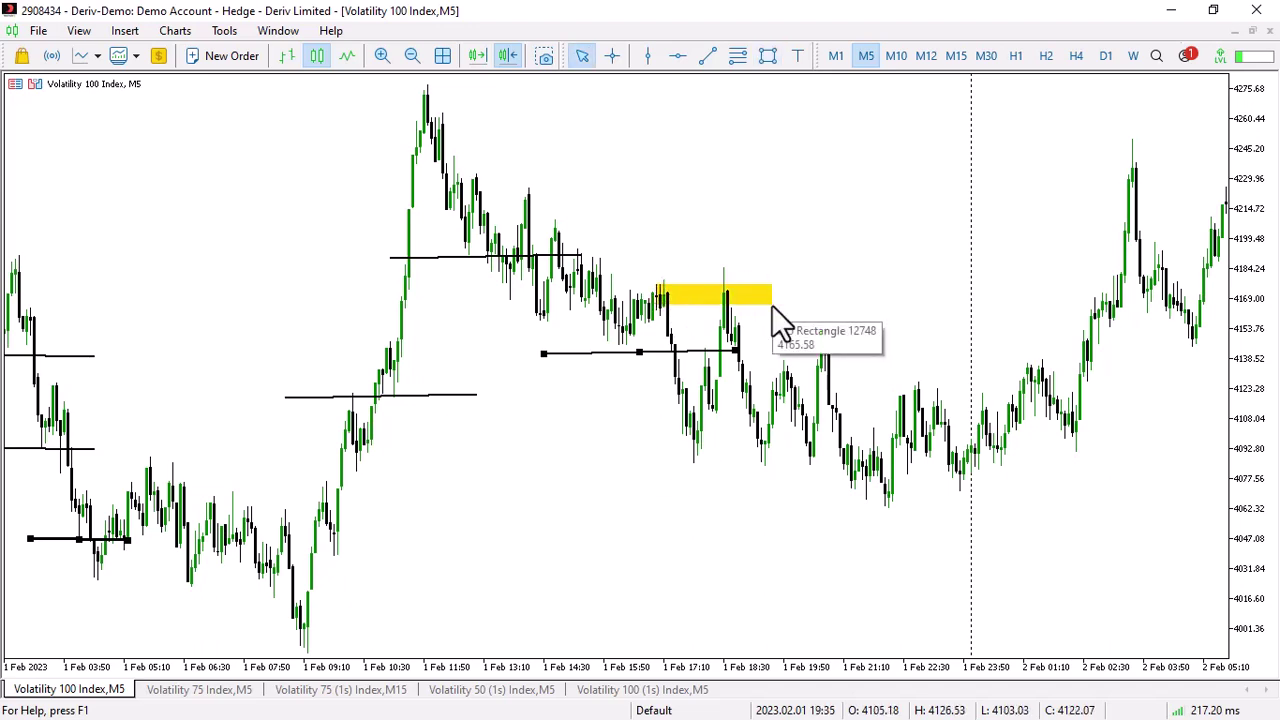
{"action": "left_click_drag", "start_coordinate": [960, 360], "coordinate": [614, 243]}
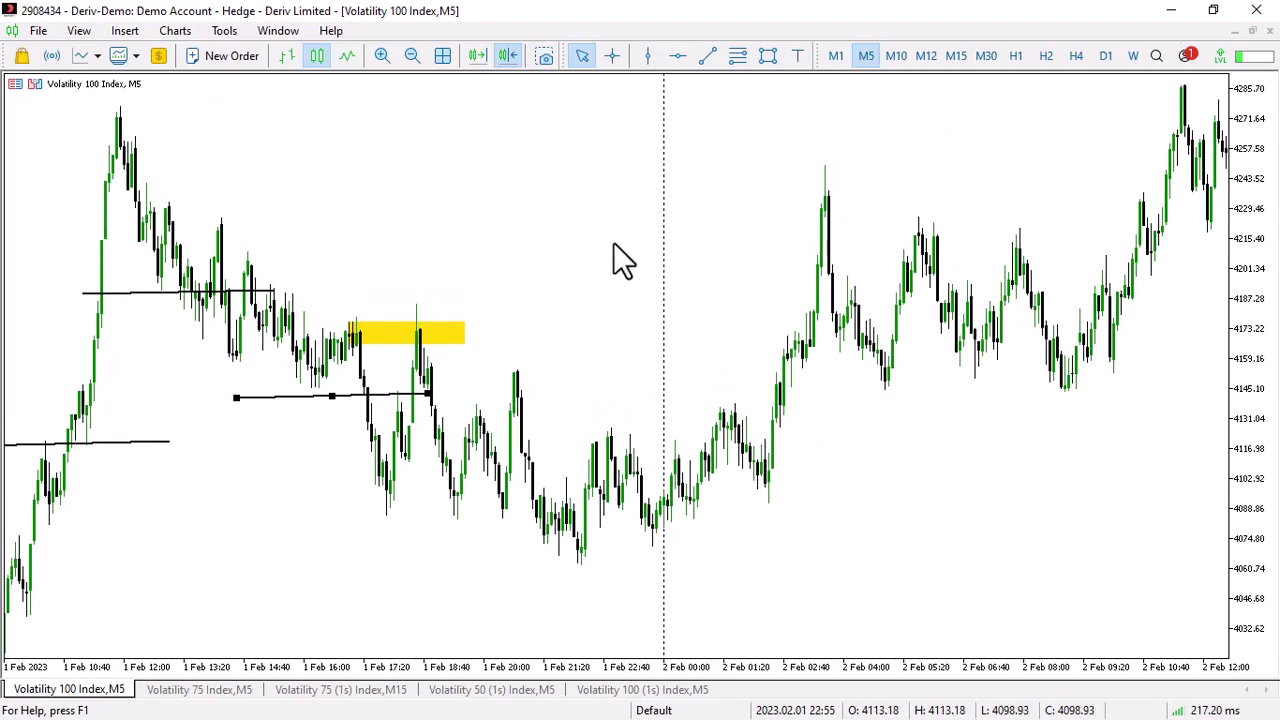
{"action": "left_click", "coordinate": [767, 56]}
{"action": "left_click_drag", "start_coordinate": [426, 350], "coordinate": [577, 391]}
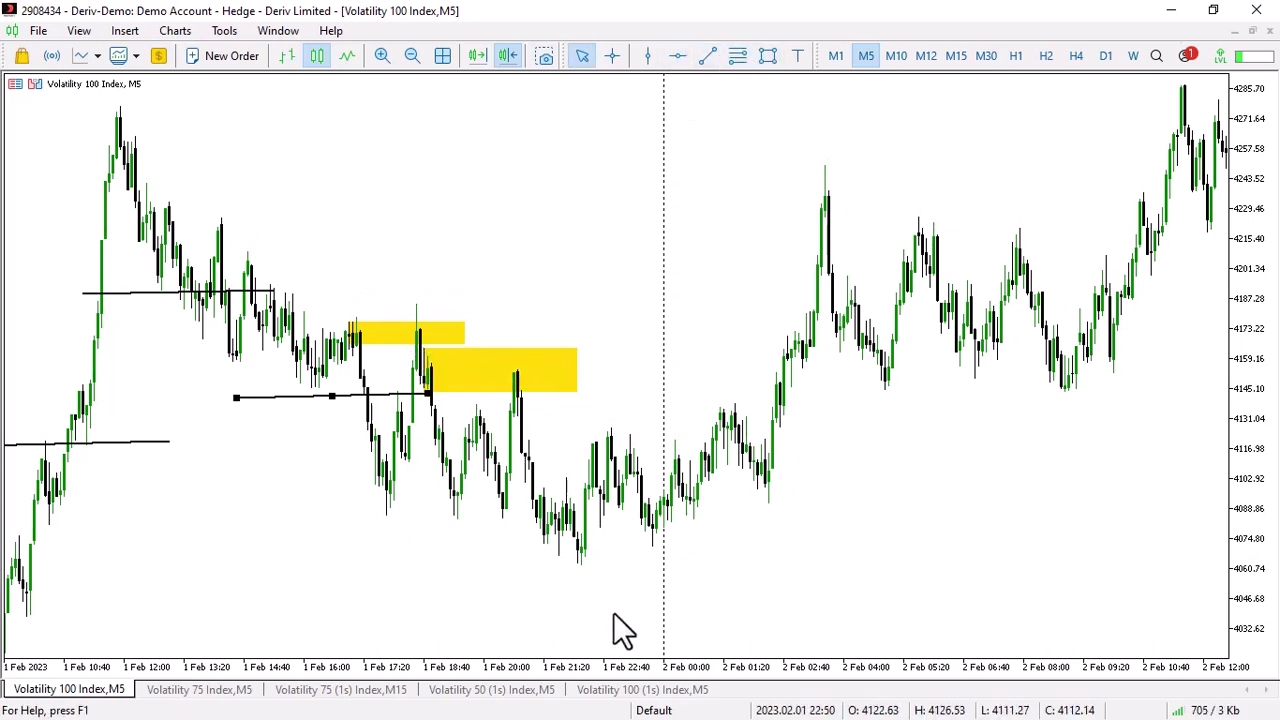
- Draw rectangles from about 4131 to 4152 and from about 4200 to 4221 over the two 2 February demand areas and their retest lows
{"action": "left_click_drag", "start_coordinate": [799, 459], "coordinate": [647, 436]}
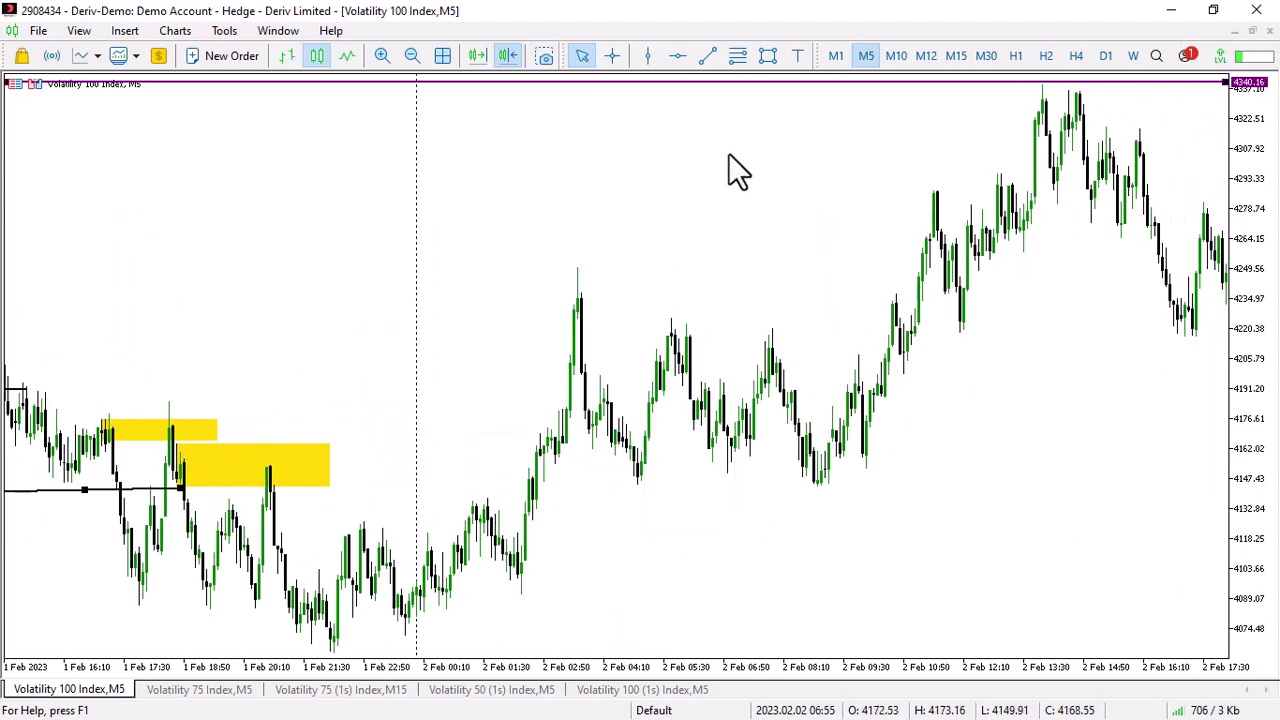
{"action": "left_click", "coordinate": [767, 56]}
{"action": "left_click_drag", "start_coordinate": [527, 472], "coordinate": [674, 512]}
{"action": "left_click_drag", "start_coordinate": [950, 404], "coordinate": [631, 359]}
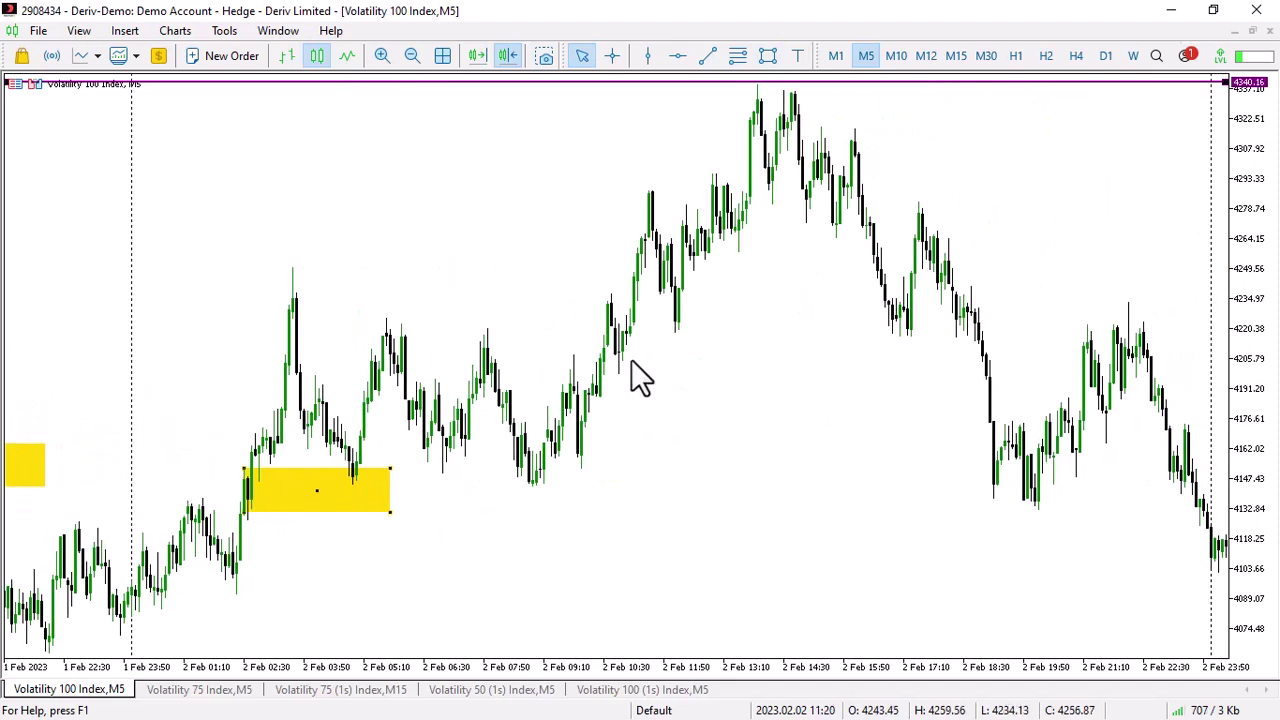
{"action": "left_click", "coordinate": [767, 56]}
{"action": "left_click_drag", "start_coordinate": [614, 326], "coordinate": [742, 371]}
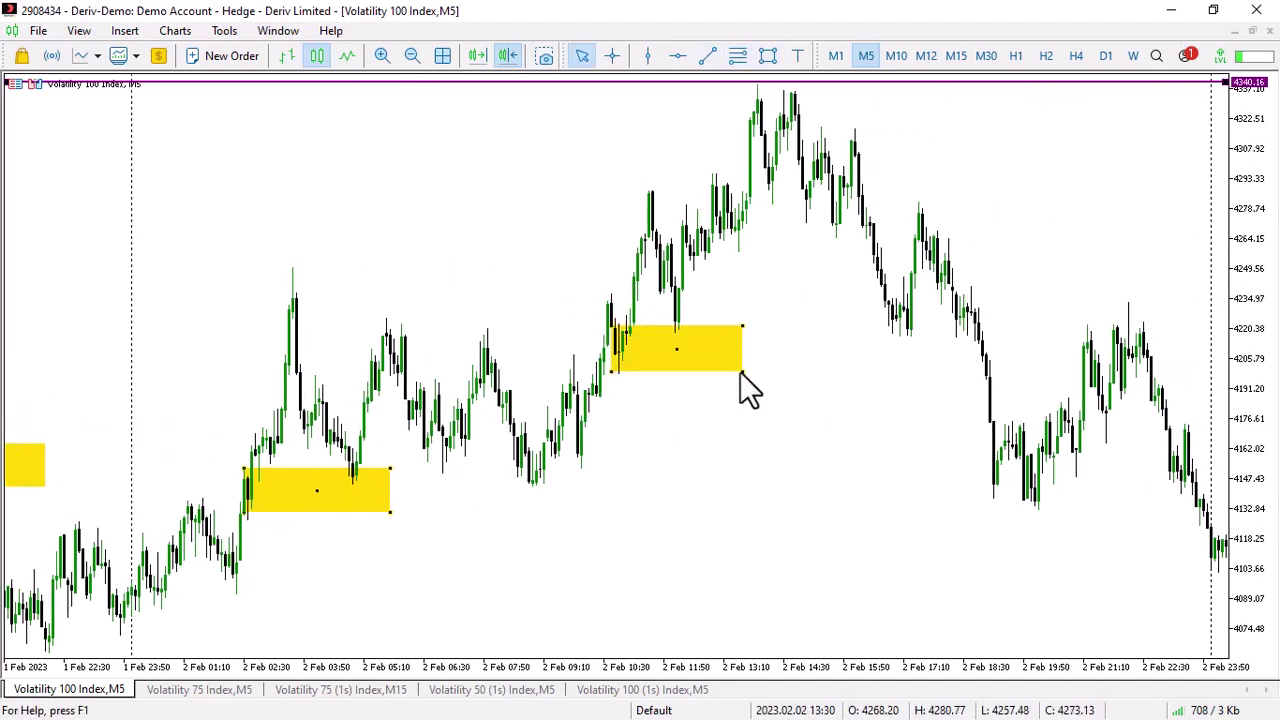
- Switch to the Volatility 75 Index M5 chart and place a vertical line on the separator that starts 1 February 2023
{"action": "left_click", "coordinate": [200, 690]}
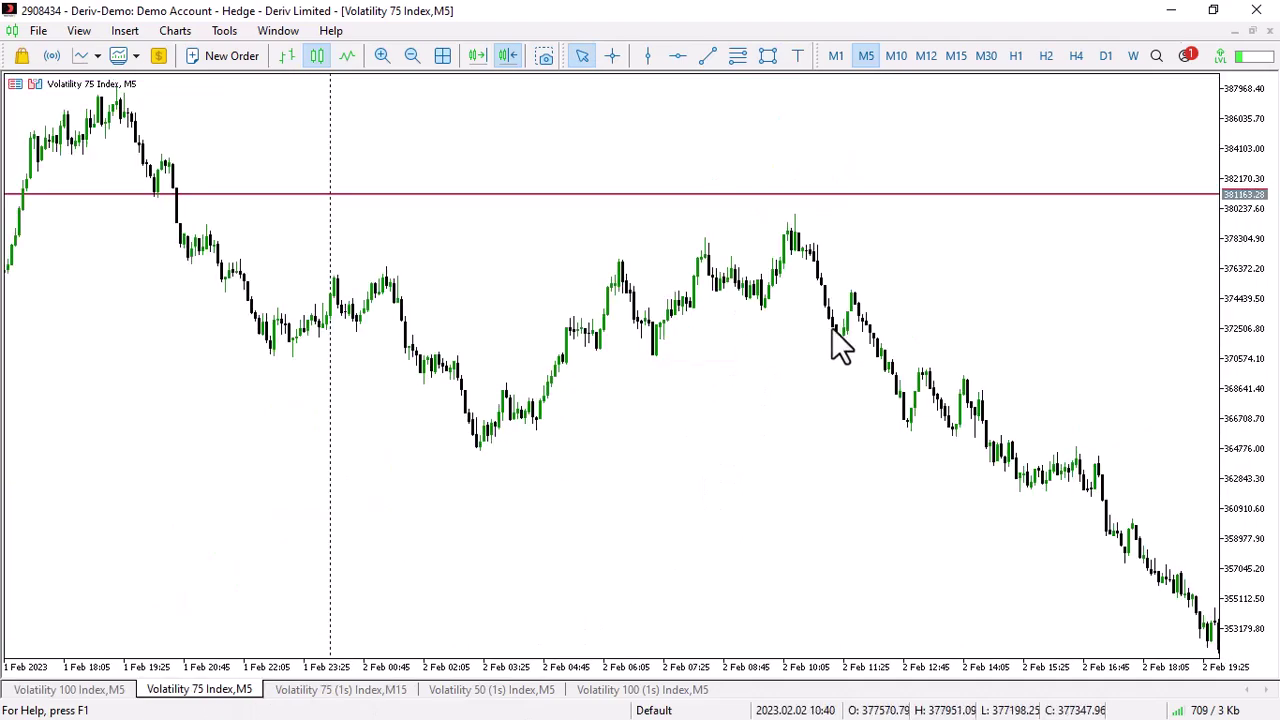
{"action": "scroll", "coordinate": [790, 340], "scroll_direction": "down", "scroll_amount": 5}
{"action": "left_click_drag", "start_coordinate": [565, 425], "coordinate": [877, 371]}
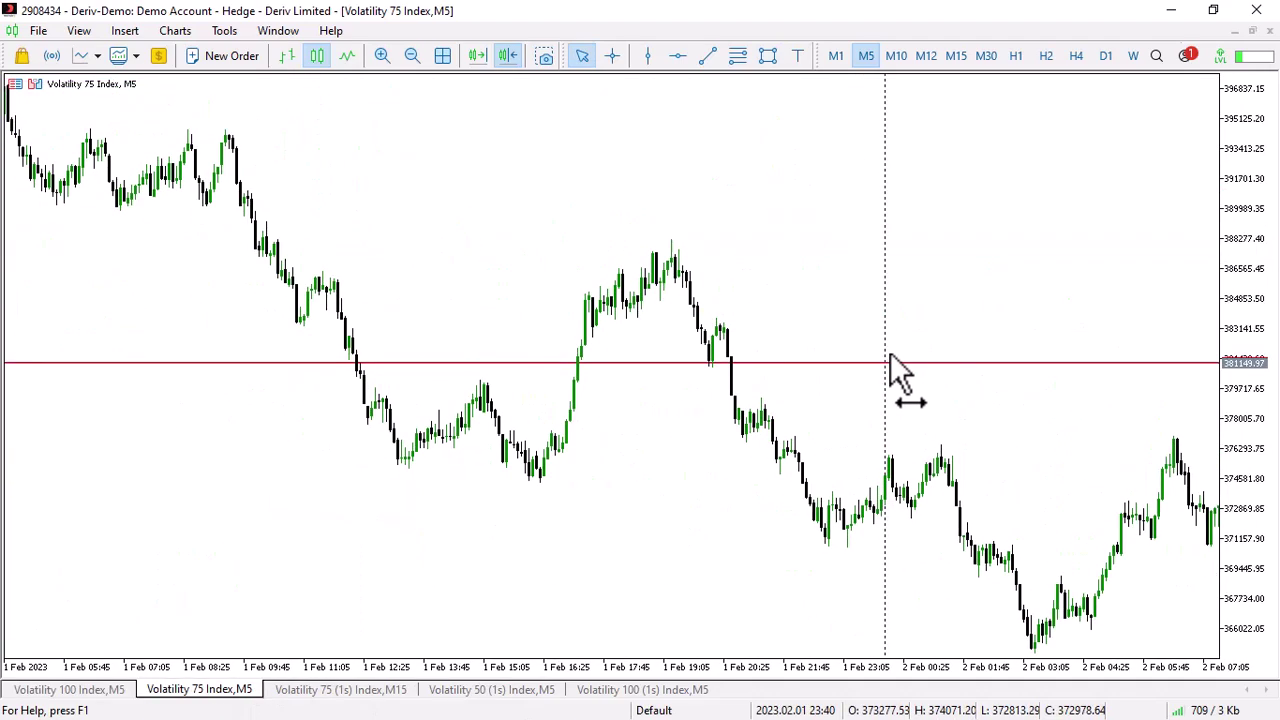
{"action": "left_click_drag", "start_coordinate": [543, 371], "coordinate": [1220, 414]}
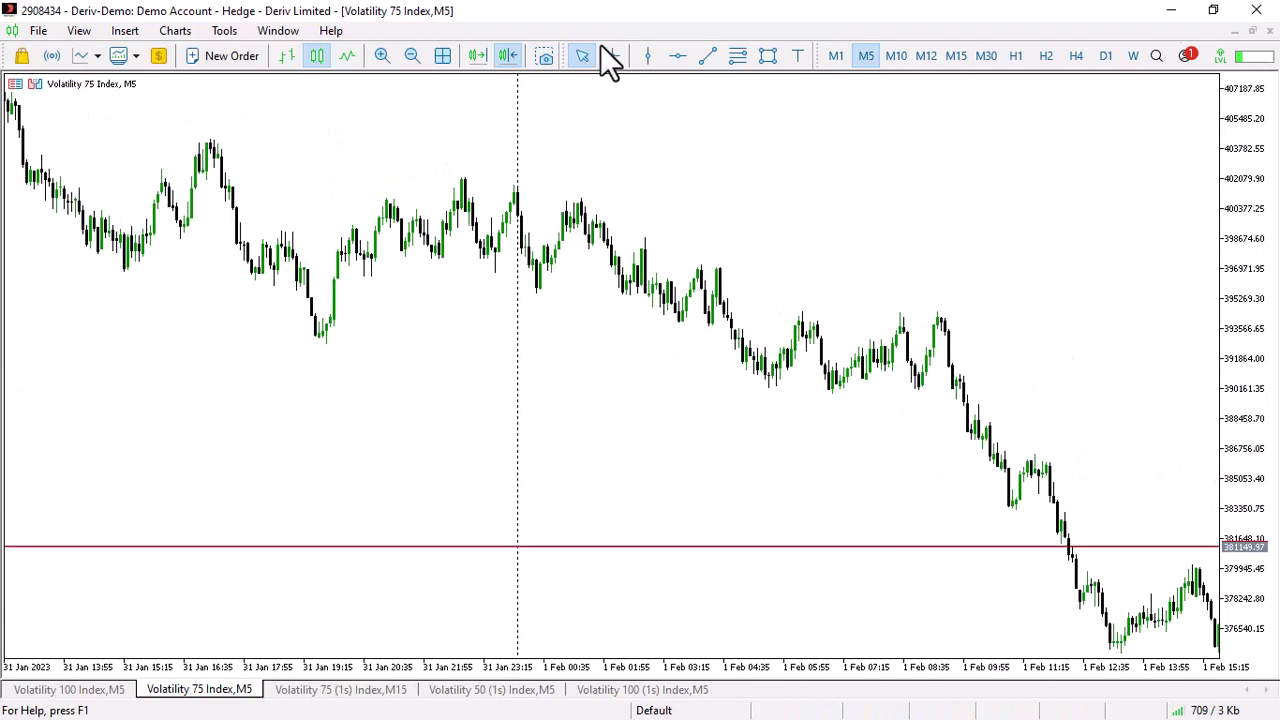
{"action": "left_click", "coordinate": [648, 56]}
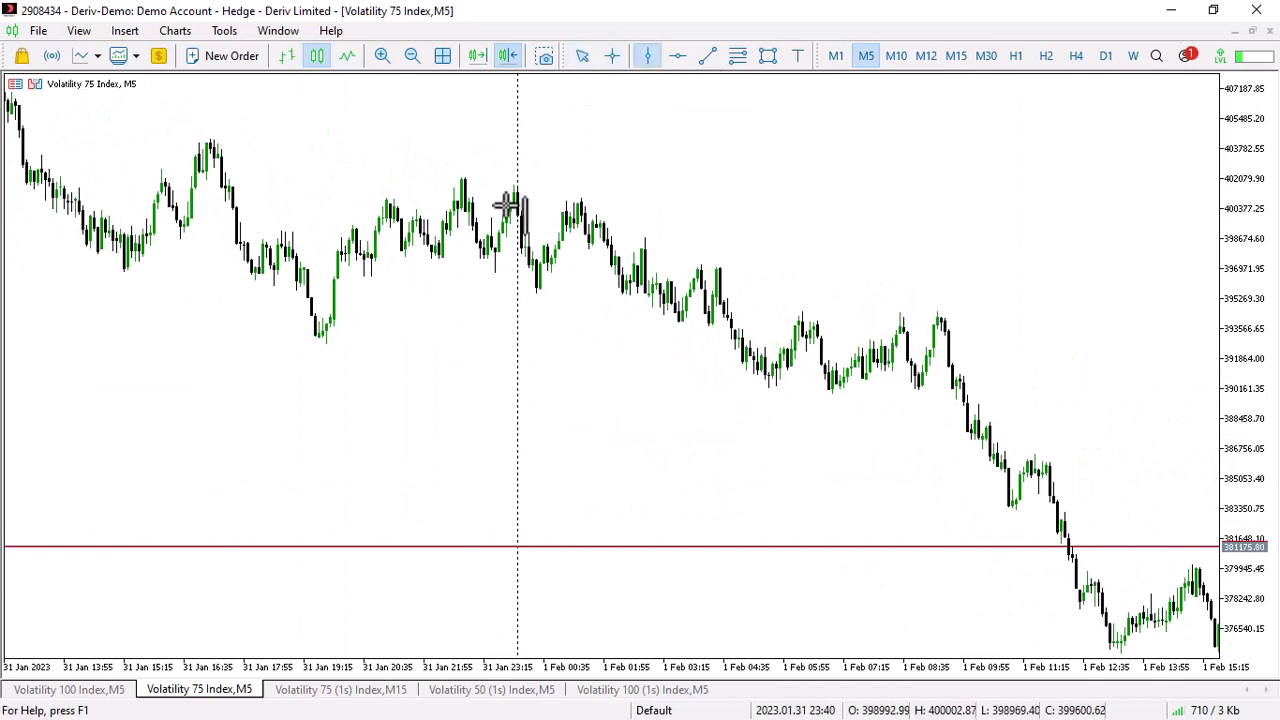
{"action": "left_click", "coordinate": [512, 211]}
{"action": "left_click_drag", "start_coordinate": [509, 229], "coordinate": [519, 254]}
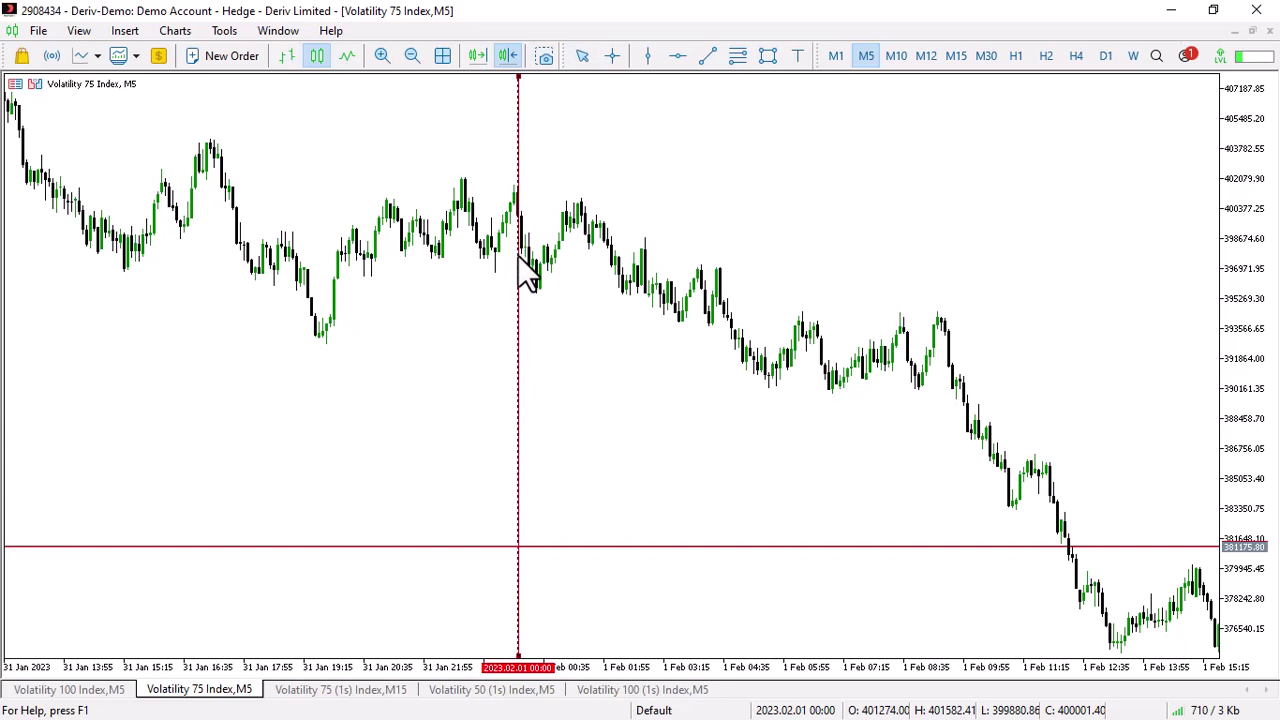
{"action": "left_click", "coordinate": [518, 253]}
- Place horizontal lines at 398151.80 and 395534.01 on the key levels just after the 1 February day start
{"action": "left_click_drag", "start_coordinate": [797, 230], "coordinate": [665, 226]}
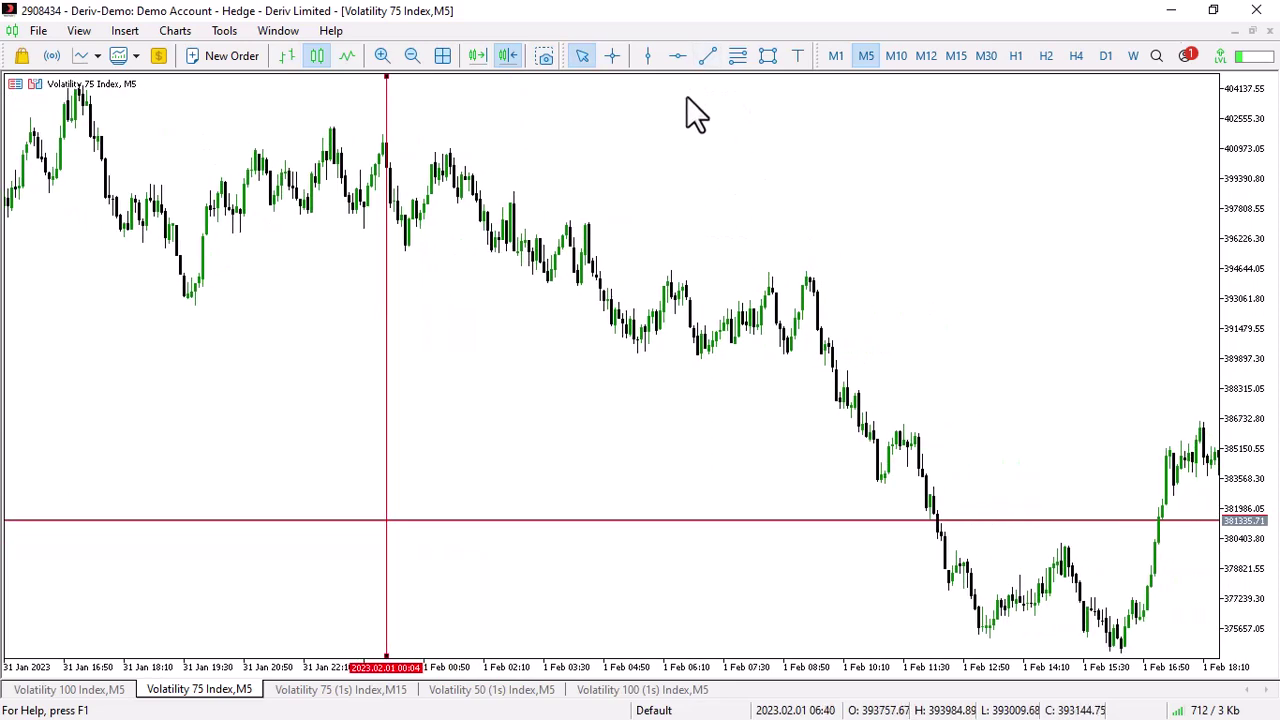
{"action": "left_click", "coordinate": [676, 56]}
{"action": "left_click", "coordinate": [492, 202]}
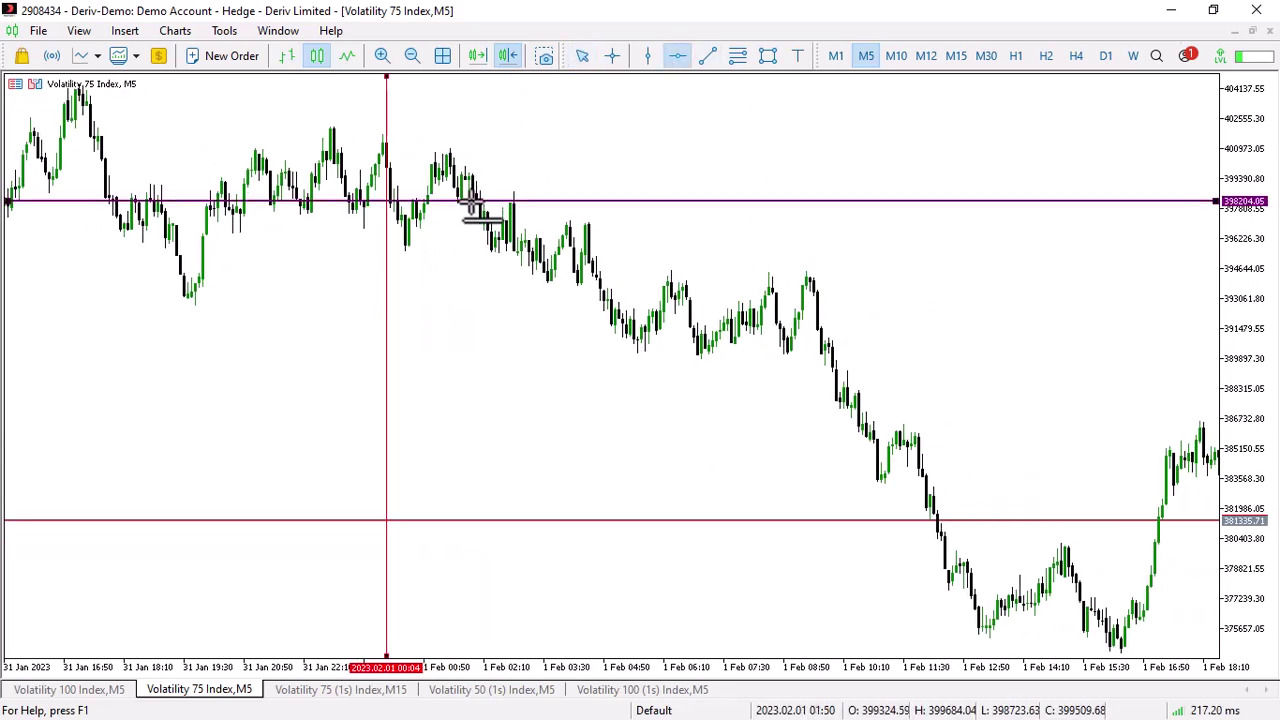
{"action": "left_click", "coordinate": [680, 57]}
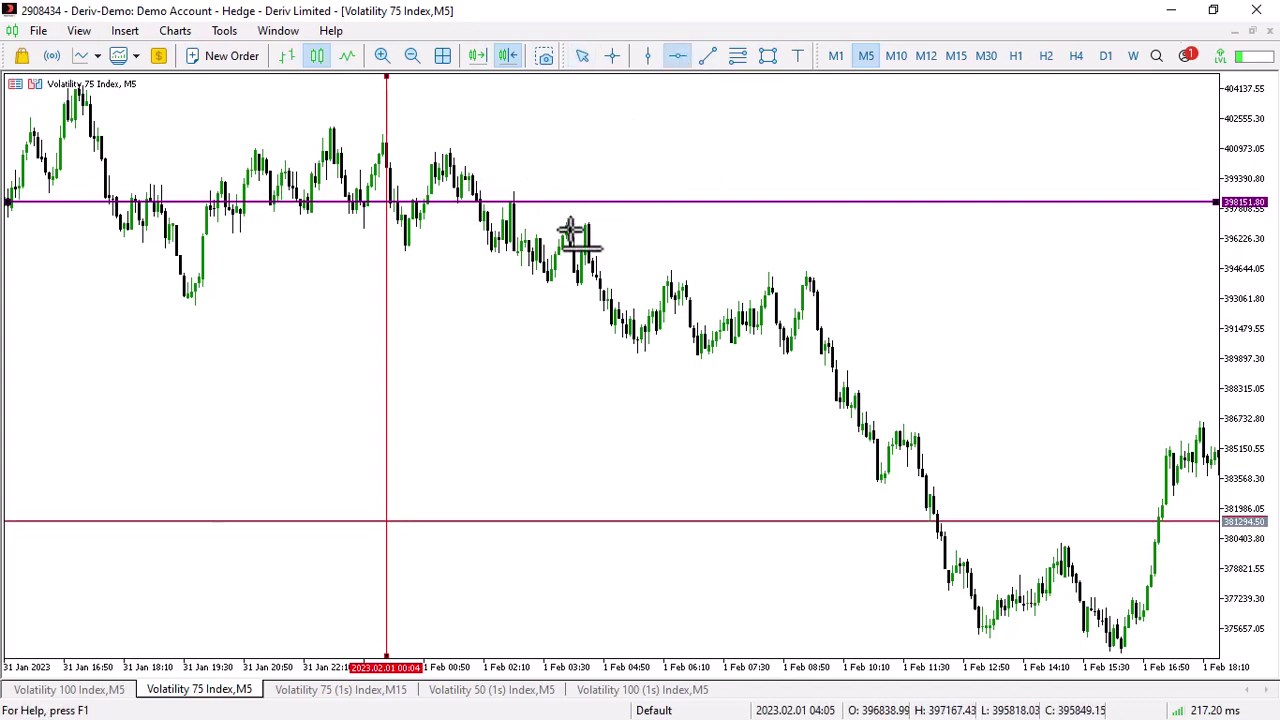
{"action": "left_click", "coordinate": [505, 247]}
{"action": "left_click_drag", "start_coordinate": [498, 247], "coordinate": [494, 252]}
- Draw a rectangle from about 394500 to 397000 over the 1 February supply area and another over a supply area lower in the decline
{"action": "left_click_drag", "start_coordinate": [870, 310], "coordinate": [612, 230]}
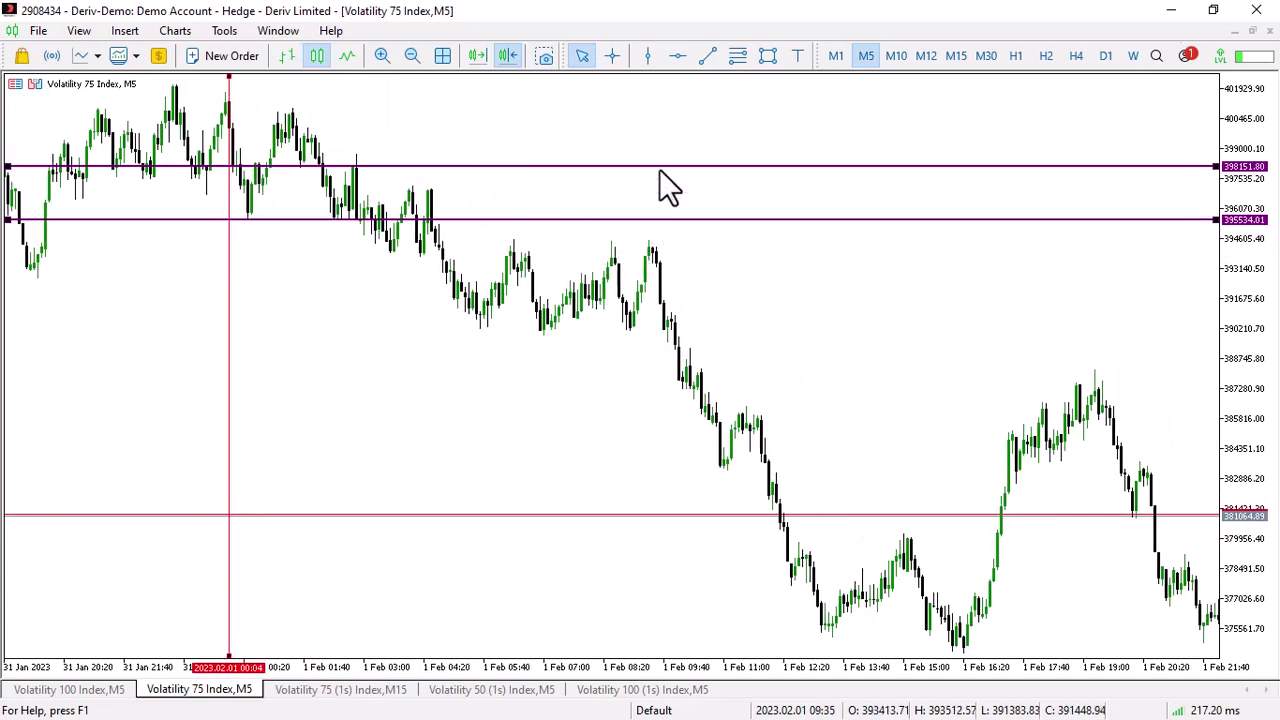
{"action": "left_click", "coordinate": [767, 56]}
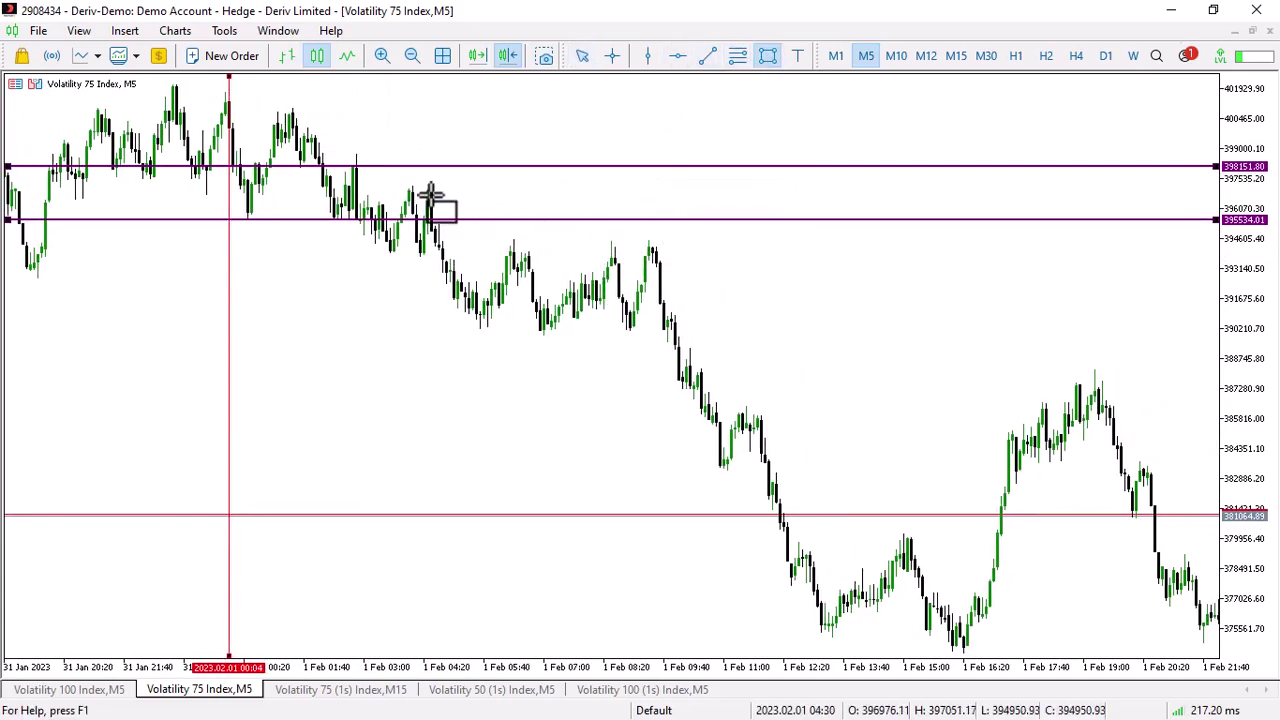
{"action": "mouse_move", "coordinate": [428, 189]}
{"action": "left_mouse_down"}
{"action": "mouse_move", "coordinate": [700, 240]}
{"action": "mouse_move", "coordinate": [663, 240]}
{"action": "left_mouse_up"}
{"action": "left_click_drag", "start_coordinate": [756, 290], "coordinate": [517, 286]}
{"action": "left_click_drag", "start_coordinate": [623, 337], "coordinate": [749, 400]}
- Set a horizontal line at 373151.97 on the broken 2 February high and draw a rectangle from about 370300 to 371000 over the demand area below
{"action": "scroll", "coordinate": [1058, 410], "scroll_direction": "down", "scroll_amount": 5}
{"action": "left_click_drag", "start_coordinate": [1058, 410], "coordinate": [789, 360]}
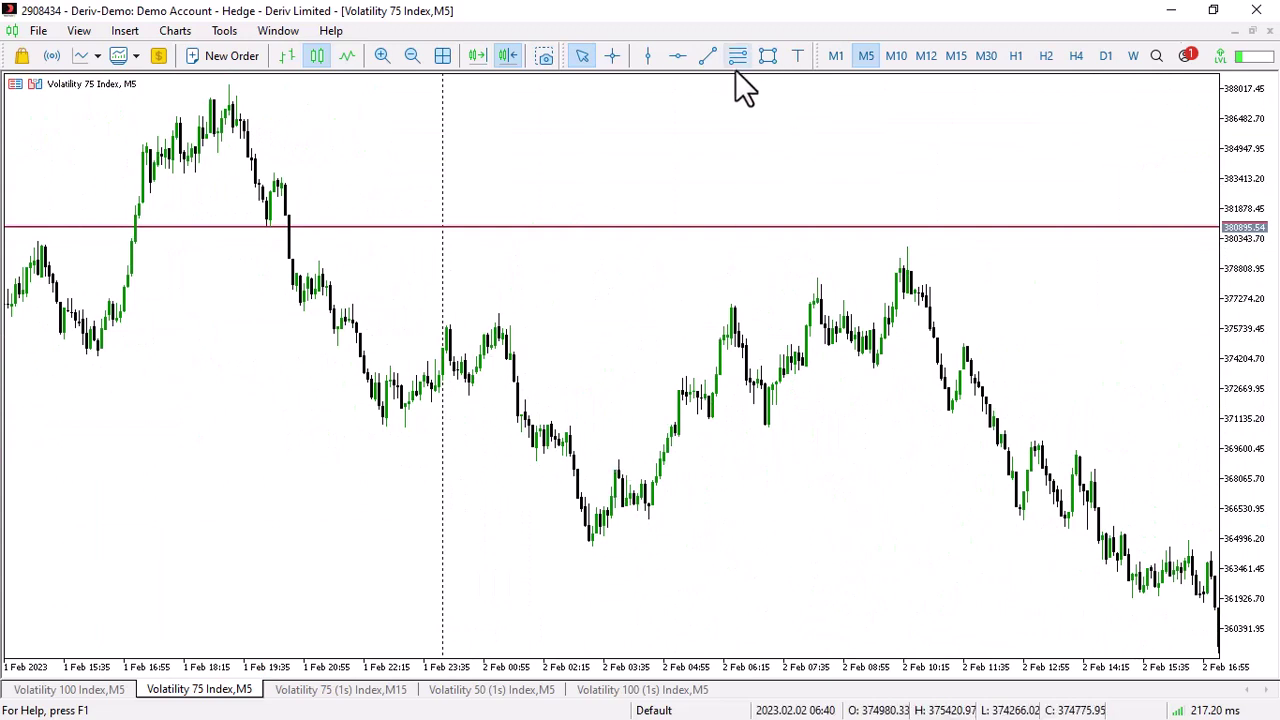
{"action": "left_click", "coordinate": [670, 55]}
{"action": "left_click_drag", "start_coordinate": [672, 460], "coordinate": [667, 470]}
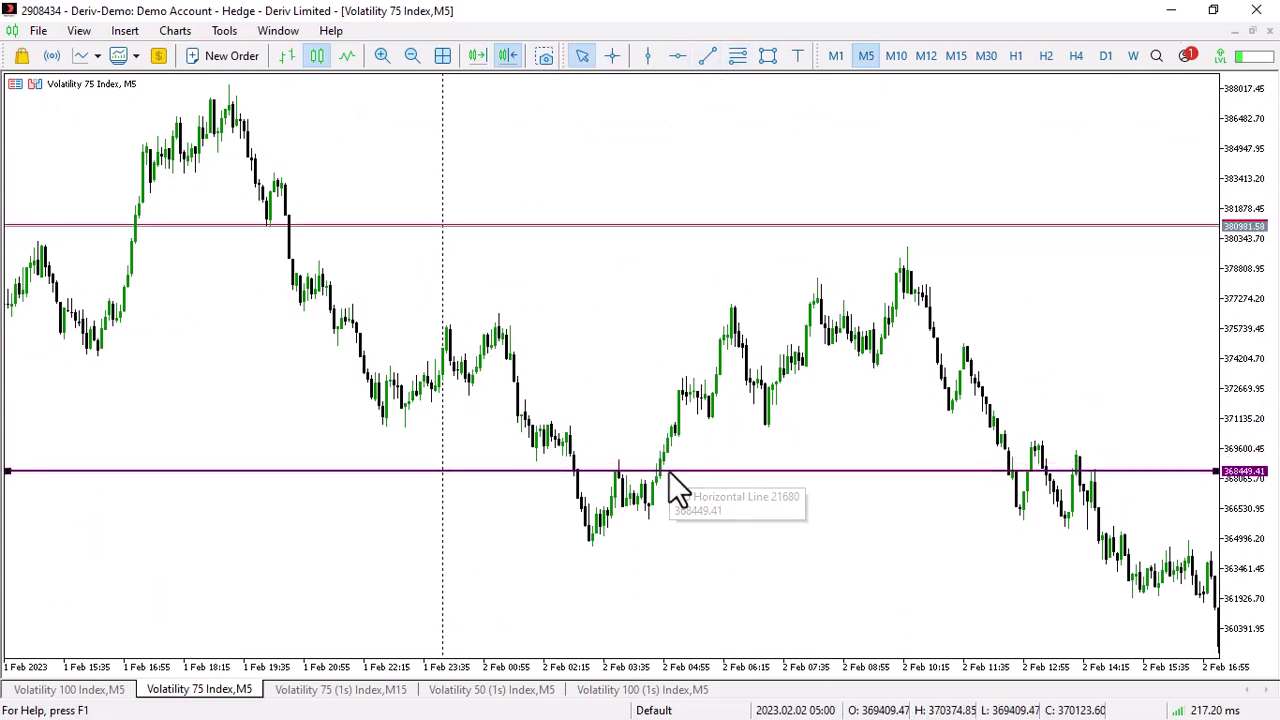
{"action": "scroll", "coordinate": [680, 470], "scroll_direction": "up", "scroll_amount": 2}
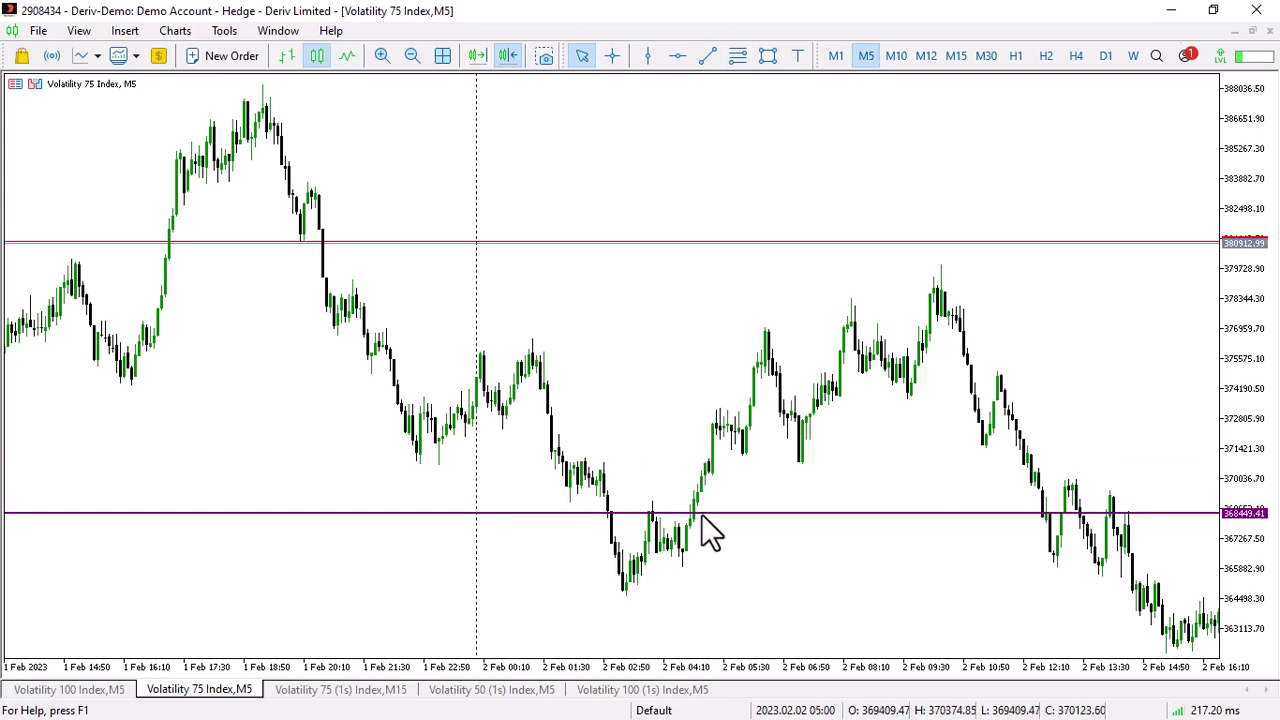
{"action": "left_click_drag", "start_coordinate": [701, 518], "coordinate": [696, 411]}
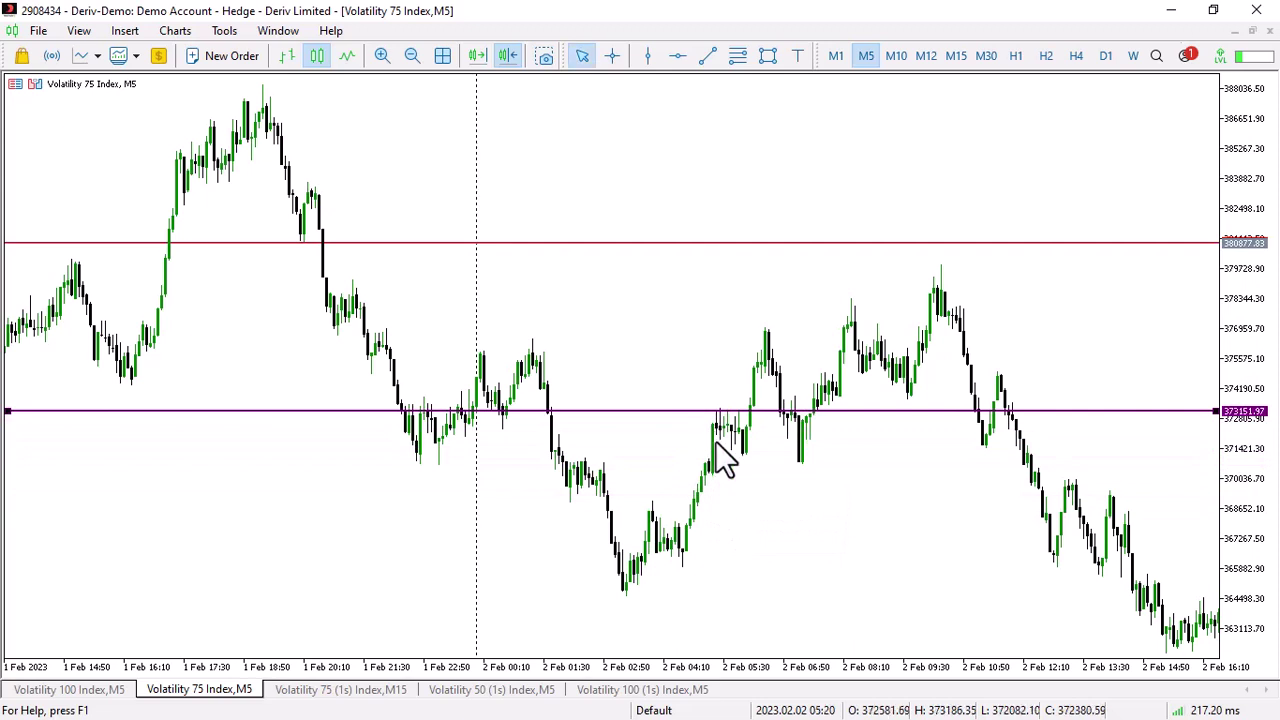
{"action": "left_click", "coordinate": [769, 56]}
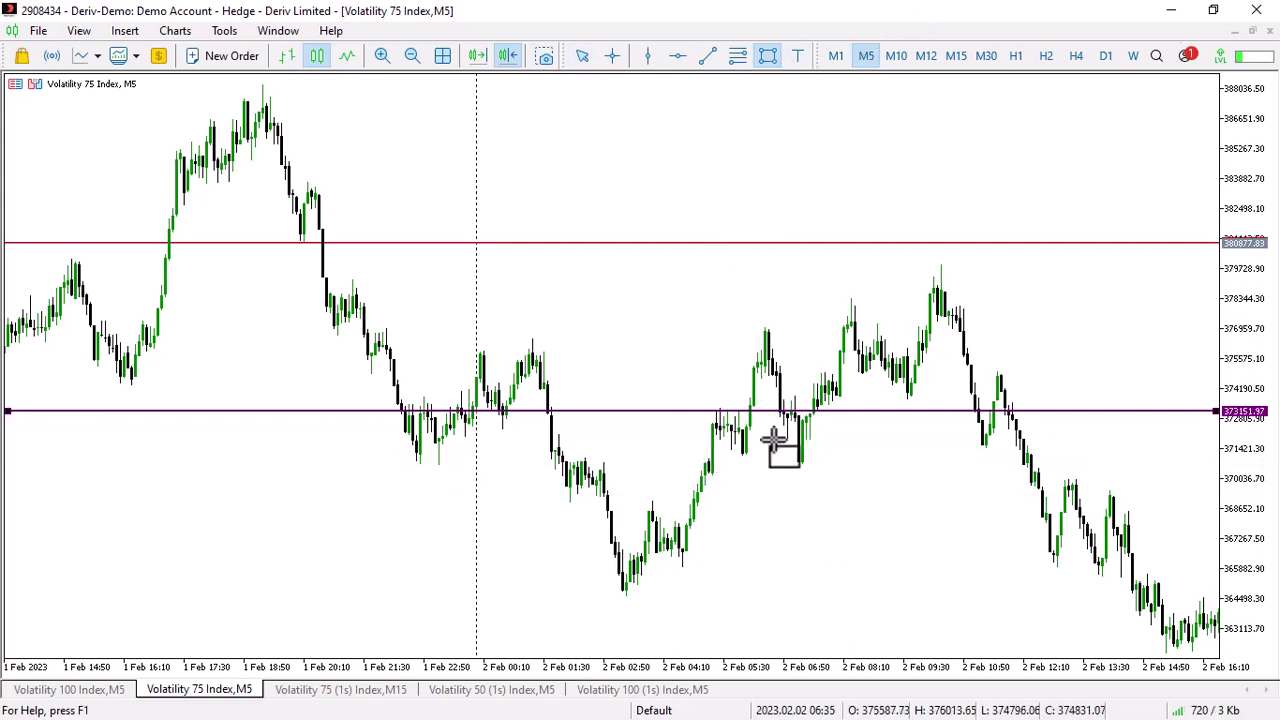
{"action": "mouse_move", "coordinate": [712, 456]}
{"action": "left_mouse_down"}
{"action": "mouse_move", "coordinate": [840, 456]}
{"action": "mouse_move", "coordinate": [848, 473]}
{"action": "left_mouse_up"}
- Draw a thin rectangle at about 392000 along the broken low at the 4 February day start and one from about 384900 to 386000 over the supply area
{"action": "left_click_drag", "start_coordinate": [950, 400], "coordinate": [731, 218]}
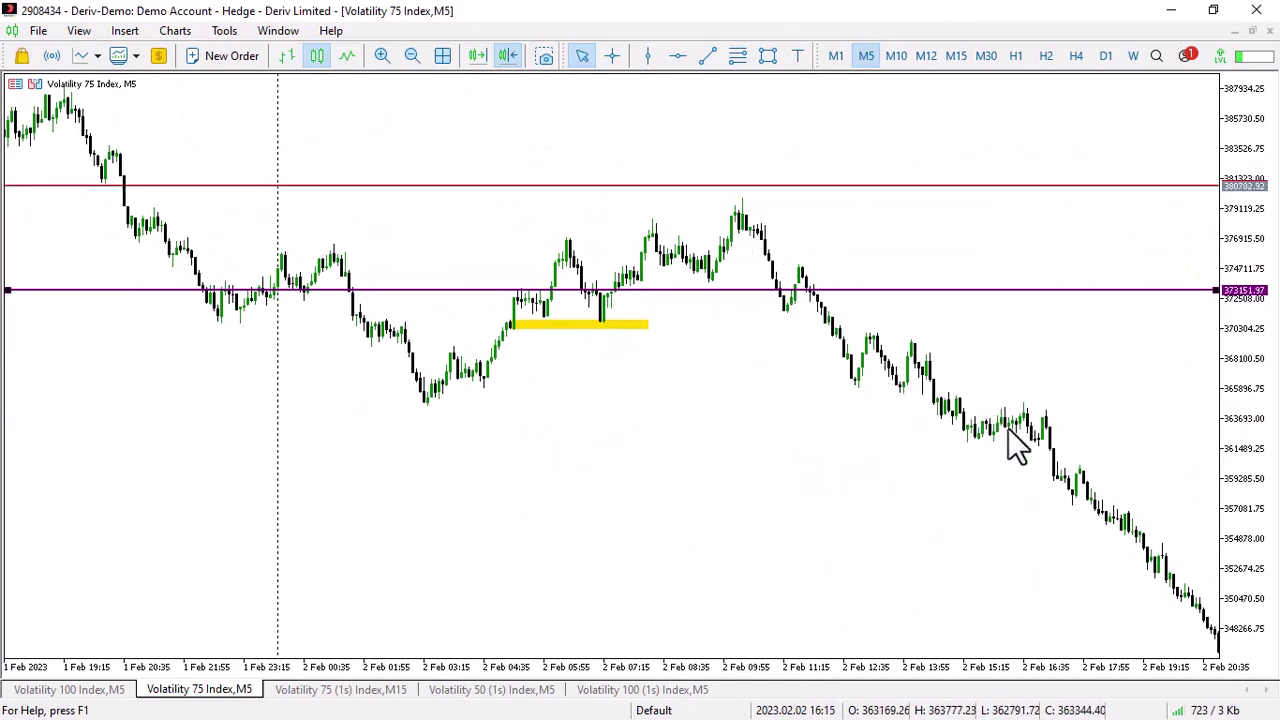
{"action": "scroll", "coordinate": [840, 430], "scroll_direction": "down", "scroll_amount": 10}
{"action": "scroll", "coordinate": [845, 430], "scroll_direction": "down", "scroll_amount": 8}
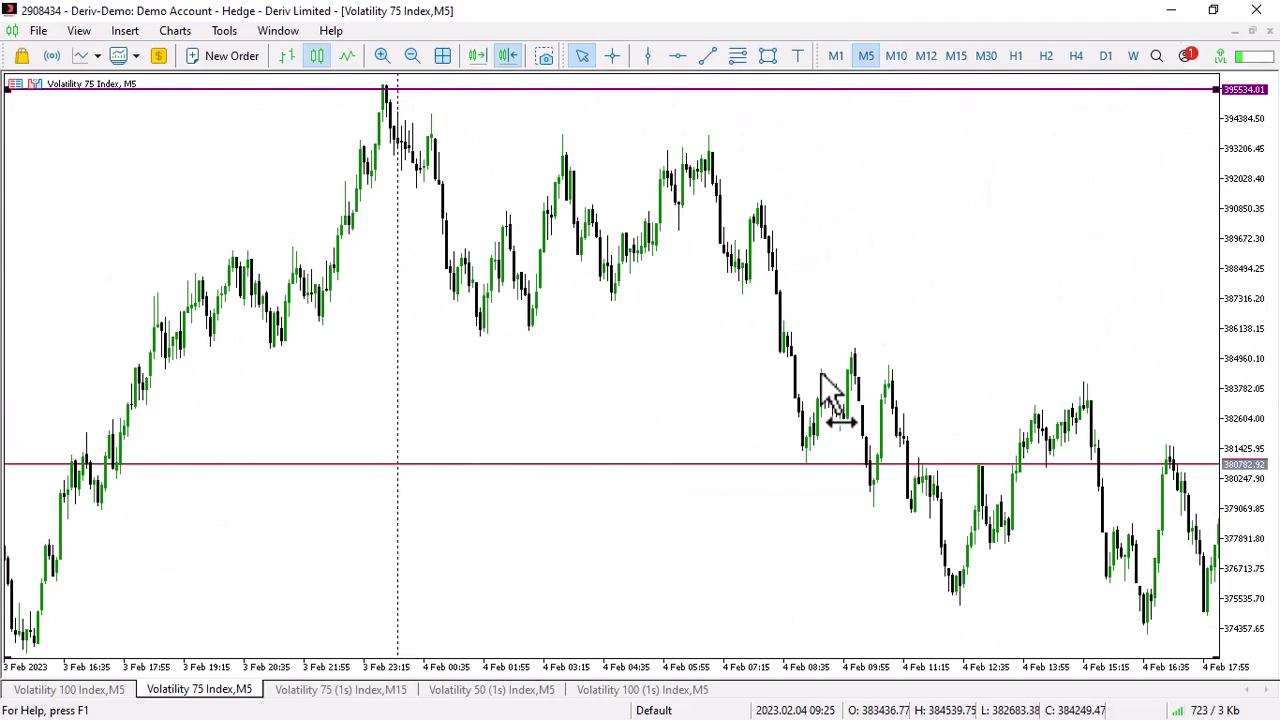
{"action": "left_click", "coordinate": [767, 55]}
{"action": "left_click_drag", "start_coordinate": [445, 178], "coordinate": [477, 182]}
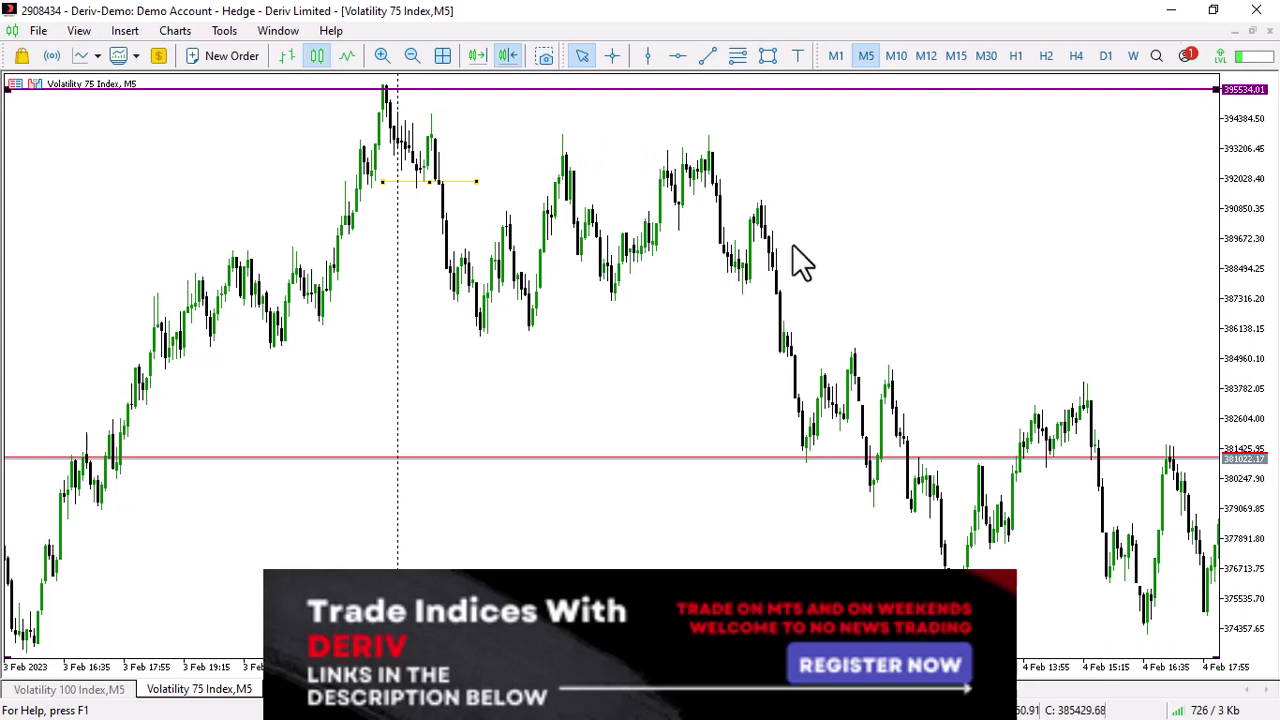
{"action": "left_click", "coordinate": [768, 56]}
{"action": "mouse_move", "coordinate": [786, 327]}
{"action": "left_mouse_down"}
{"action": "mouse_move", "coordinate": [942, 369]}
{"action": "mouse_move", "coordinate": [967, 362]}
{"action": "left_mouse_up"}
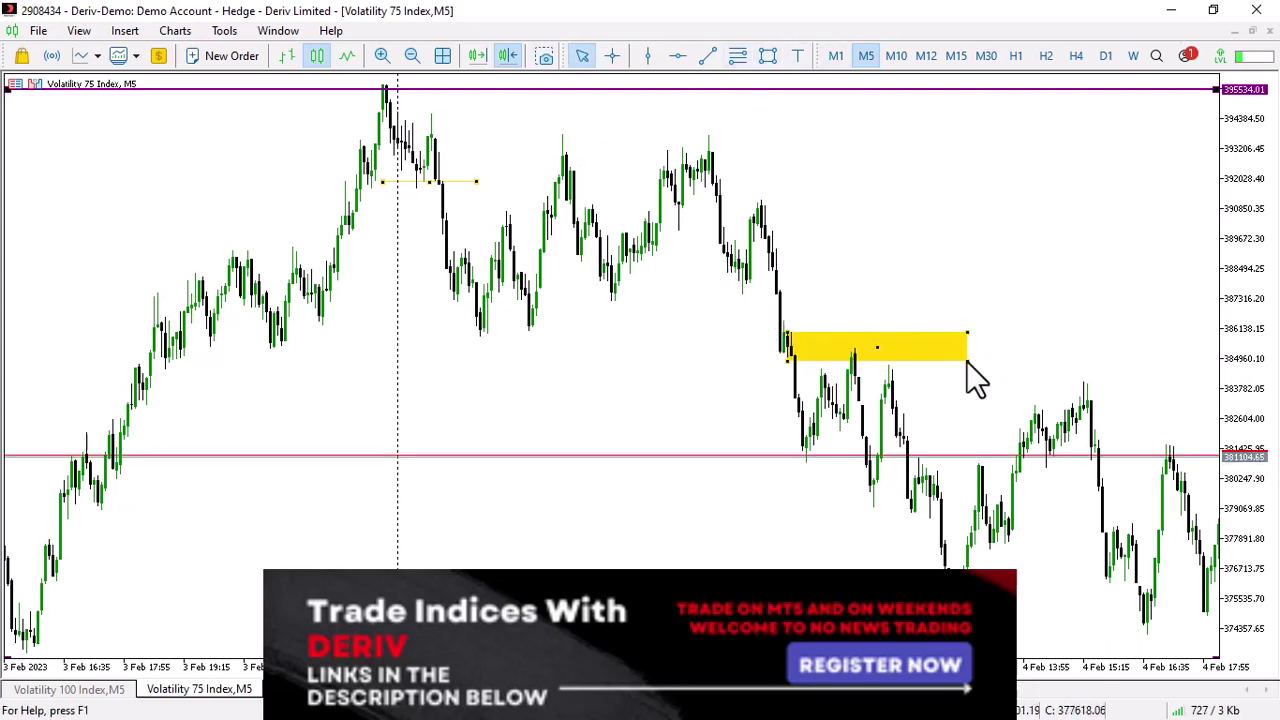
{"action": "scroll", "coordinate": [1132, 400], "scroll_direction": "down", "scroll_amount": 10}
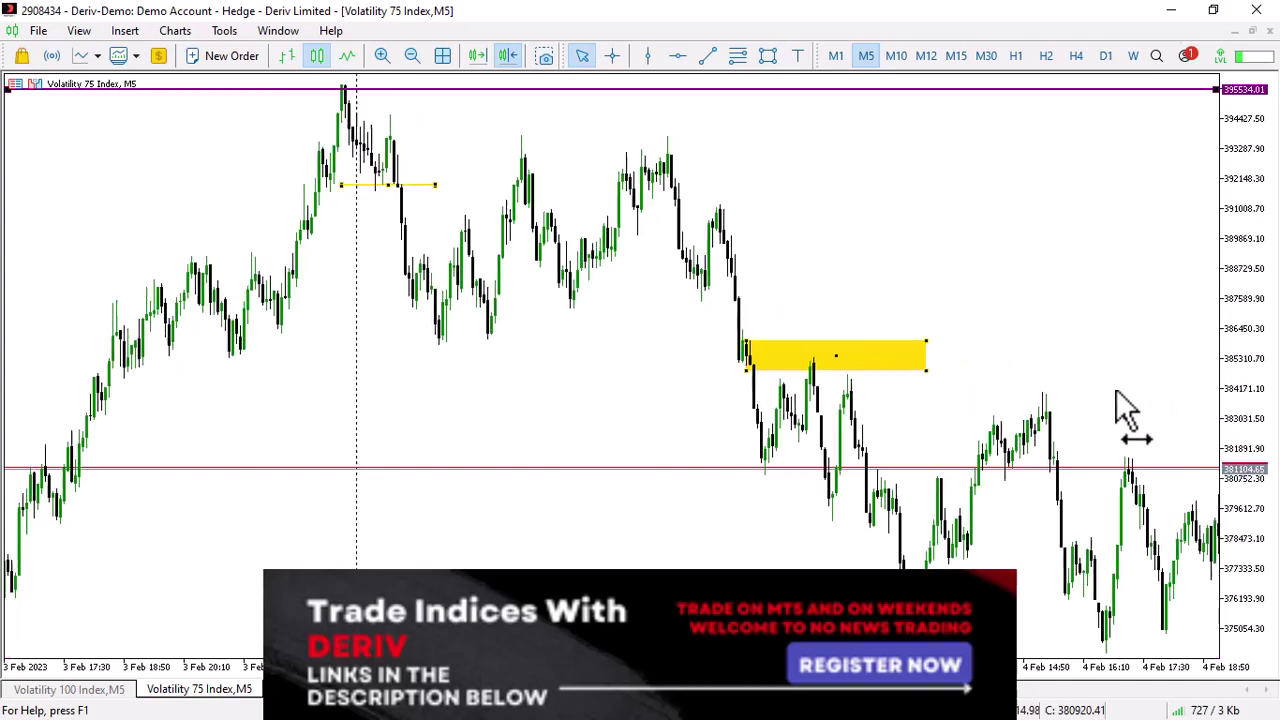
- Draw a nearly level trend line at about 386200 through the broken high on 5 February
{"action": "left_click_drag", "start_coordinate": [1010, 380], "coordinate": [643, 306]}
{"action": "left_click_drag", "start_coordinate": [757, 306], "coordinate": [597, 255]}
{"action": "left_click_drag", "start_coordinate": [820, 283], "coordinate": [608, 300]}
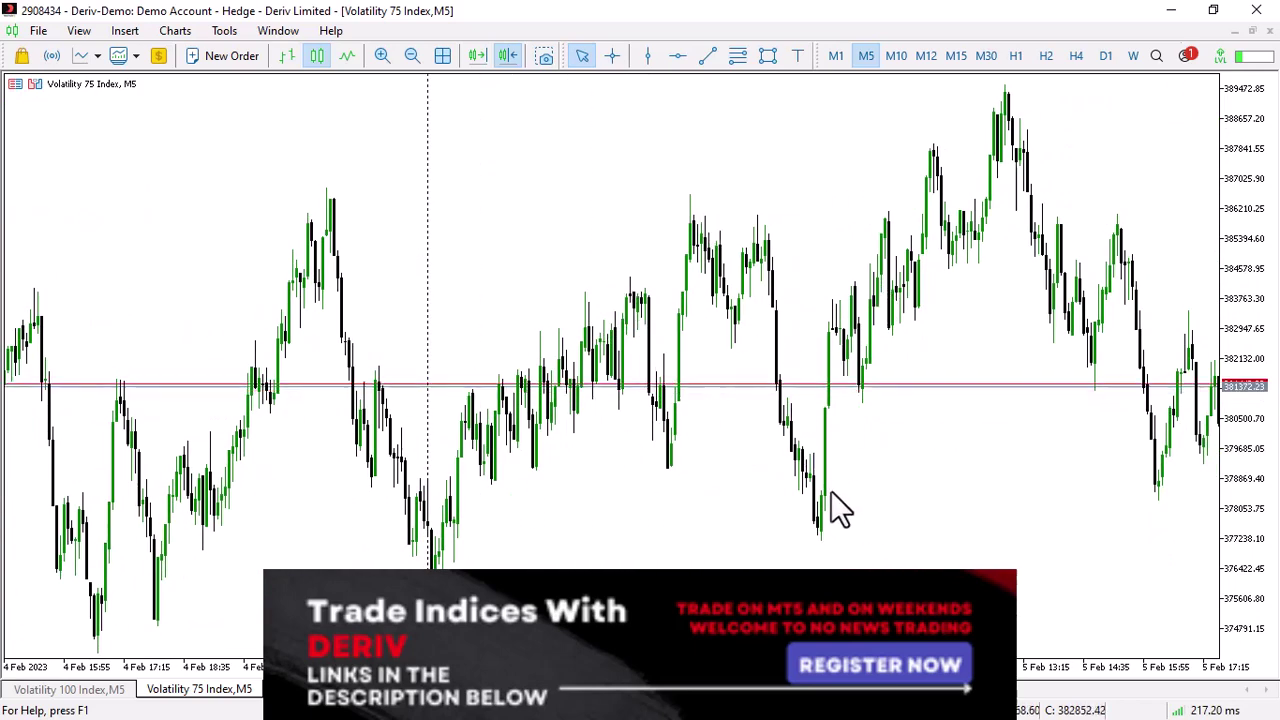
{"action": "left_click", "coordinate": [708, 56]}
{"action": "mouse_move", "coordinate": [792, 451]}
{"action": "left_mouse_down"}
{"action": "mouse_move", "coordinate": [917, 448]}
{"action": "mouse_move", "coordinate": [860, 362]}
{"action": "mouse_move", "coordinate": [841, 245]}
{"action": "mouse_move", "coordinate": [773, 210]}
{"action": "mouse_move", "coordinate": [870, 215]}
{"action": "left_mouse_up"}
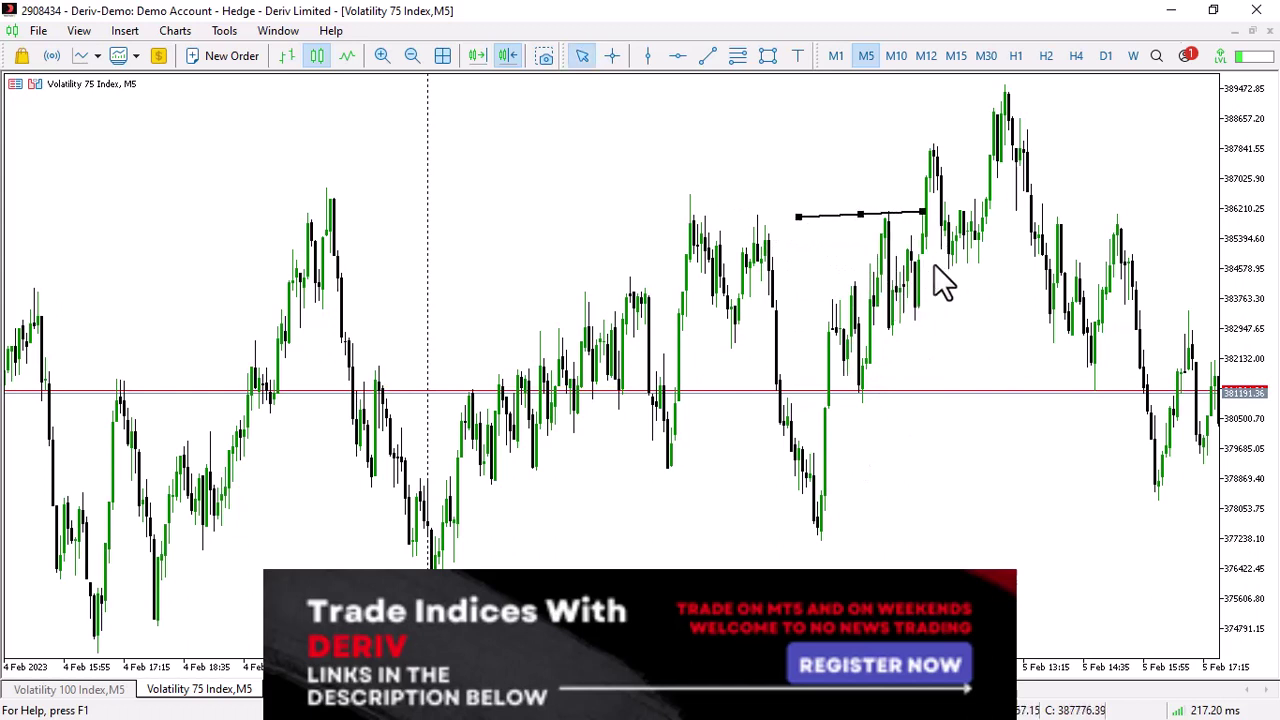
- Draw a rectangle from about 383400 to 384800 over the 5 February demand area and one from about 384600 to 386000 over the following supply area
{"action": "left_click", "coordinate": [768, 56]}
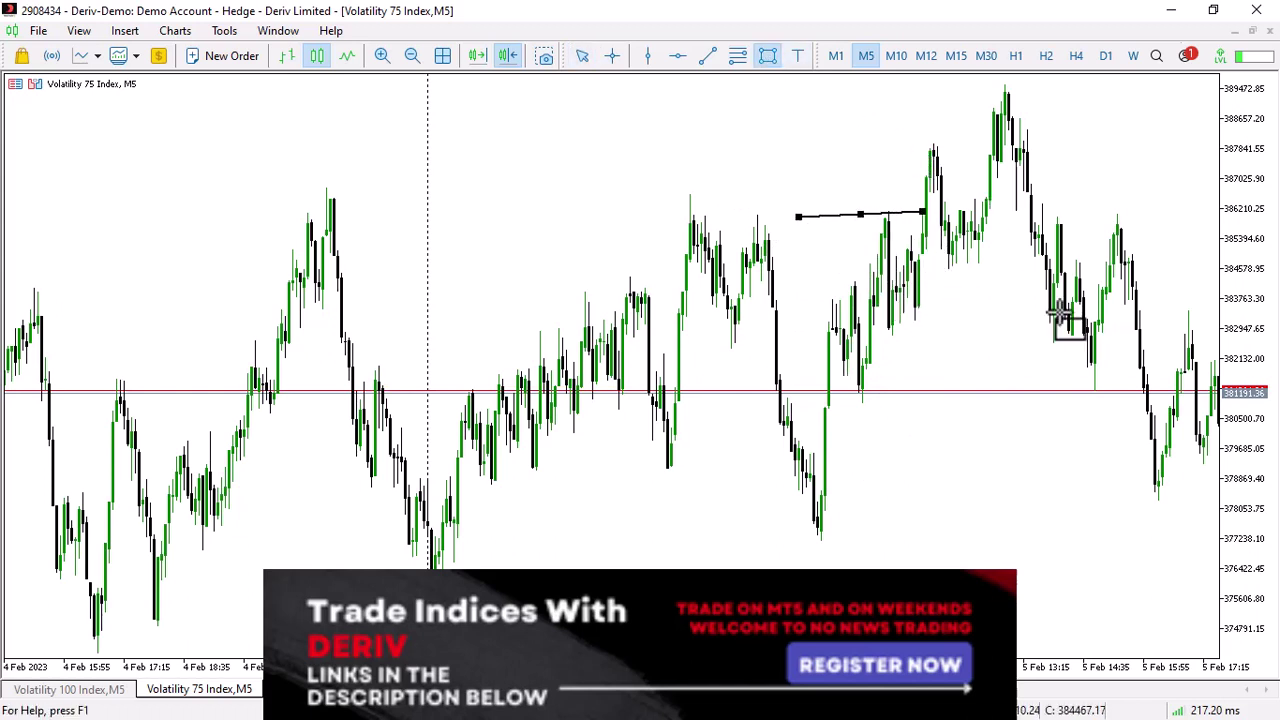
{"action": "left_click_drag", "start_coordinate": [917, 262], "coordinate": [757, 330]}
{"action": "left_click_drag", "start_coordinate": [983, 416], "coordinate": [893, 405]}
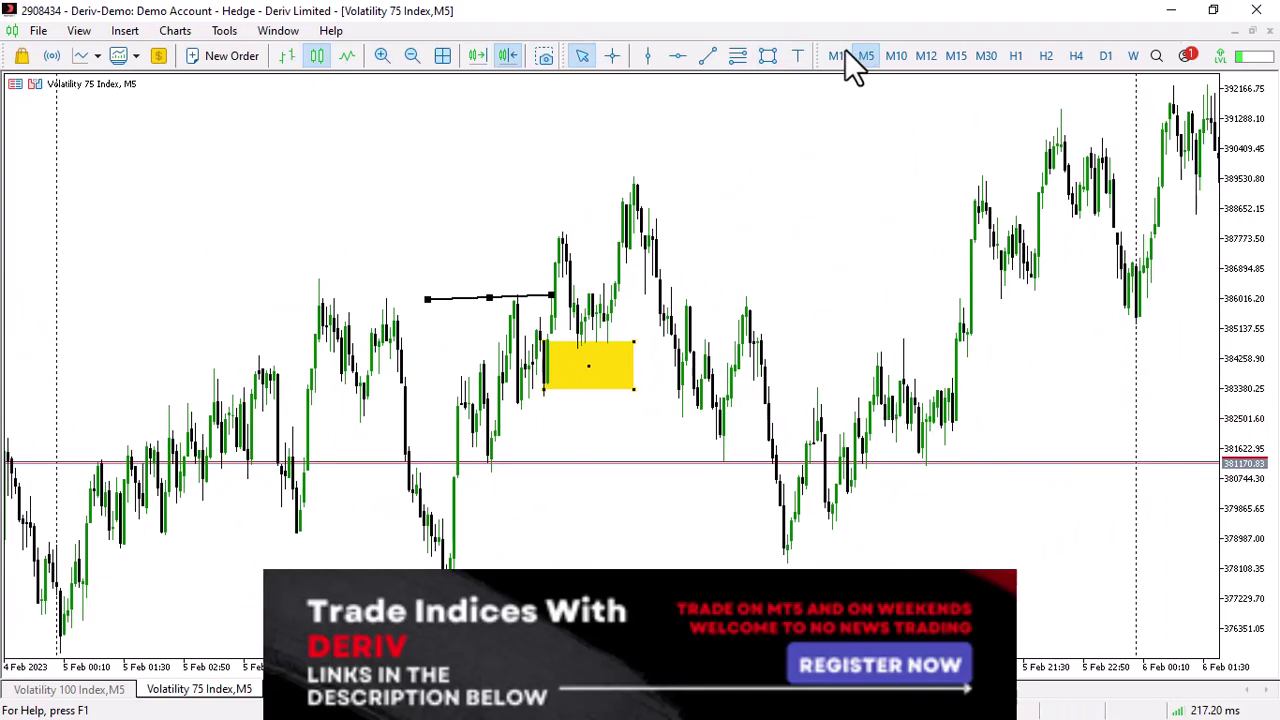
{"action": "left_click", "coordinate": [766, 56]}
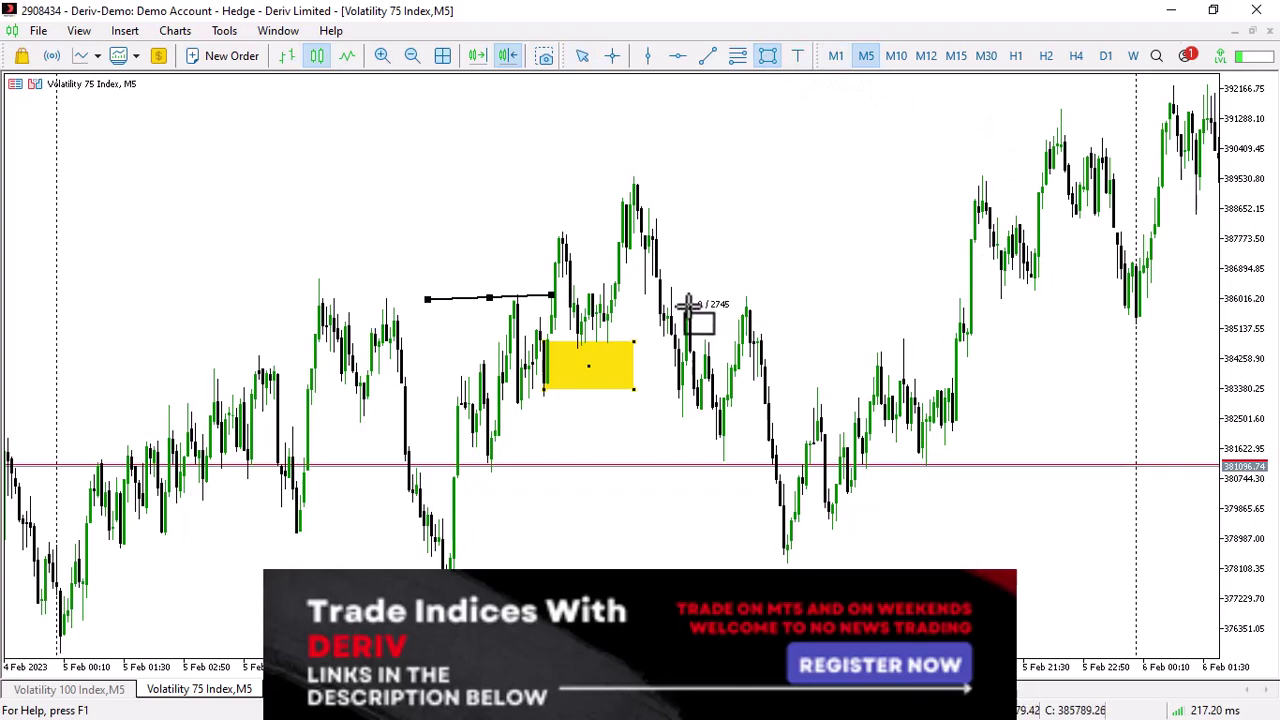
{"action": "left_click_drag", "start_coordinate": [688, 298], "coordinate": [822, 338]}
- Draw a rectangle from about 389300 to 390700 over the demand area just after the 6 February day start
{"action": "left_click_drag", "start_coordinate": [917, 392], "coordinate": [676, 368]}
{"action": "scroll", "coordinate": [667, 353], "scroll_direction": "down", "scroll_amount": 10}
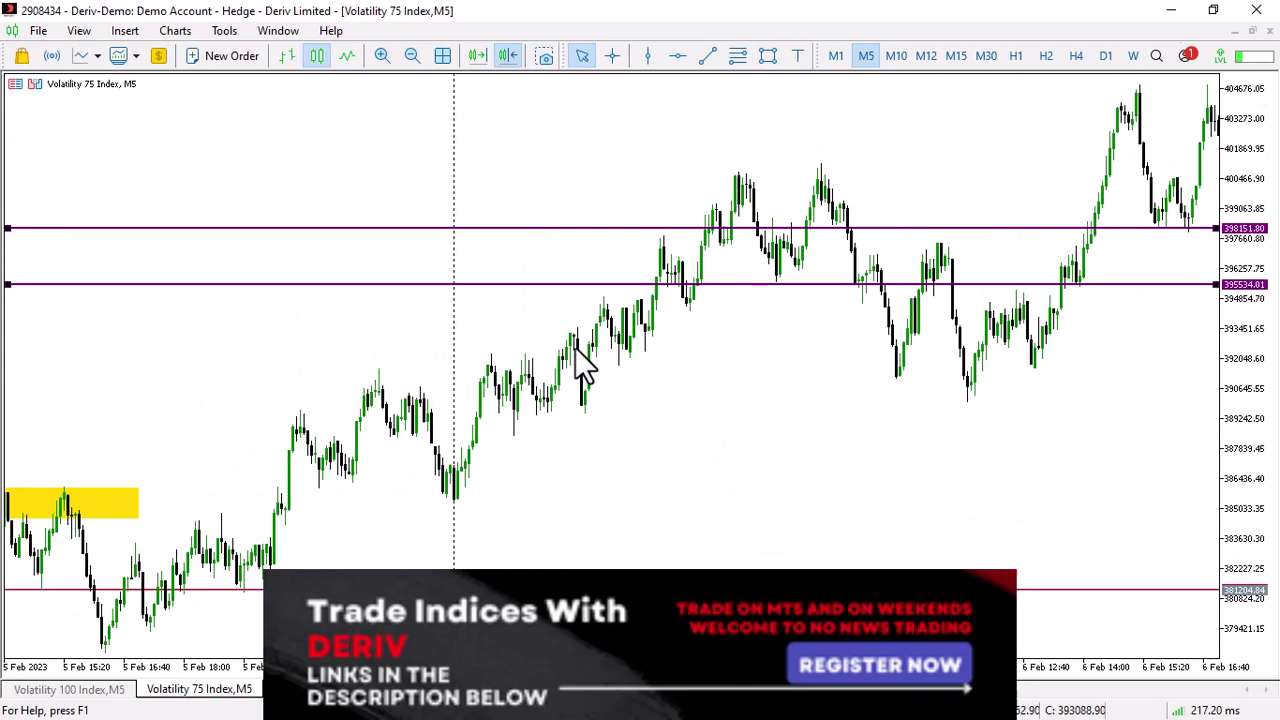
{"action": "left_click_drag", "start_coordinate": [874, 372], "coordinate": [915, 350]}
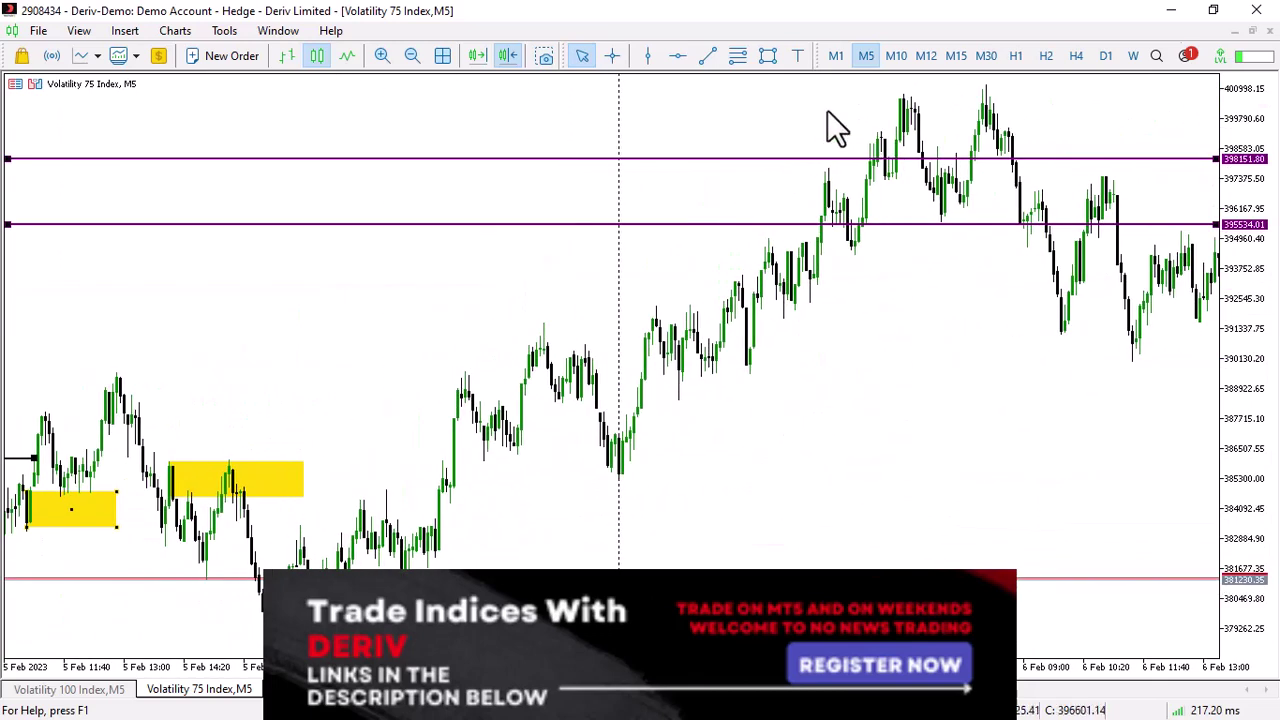
{"action": "left_click", "coordinate": [768, 55]}
{"action": "left_click_drag", "start_coordinate": [700, 346], "coordinate": [821, 378]}
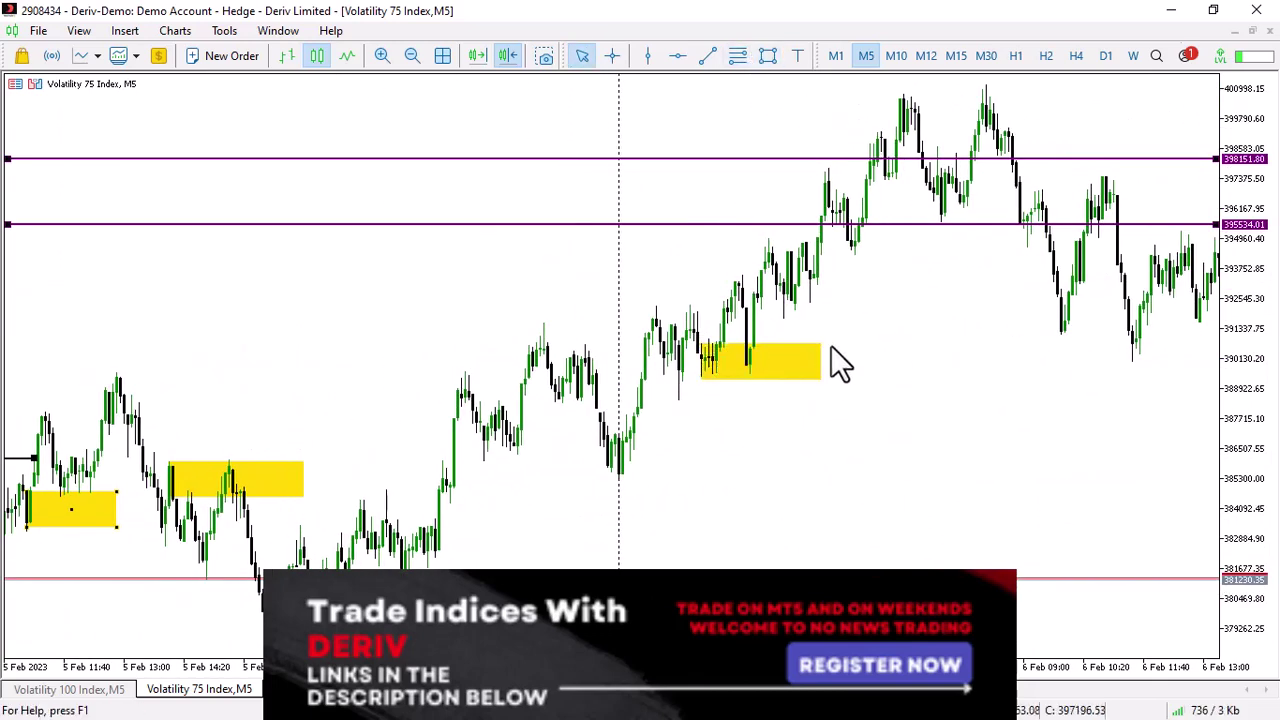
- Draw level trend lines at about 392000, 393600, 395000 and 397700 on the successive broken highs of the 6 February rise
{"action": "left_click", "coordinate": [707, 56]}
{"action": "left_click_drag", "start_coordinate": [596, 290], "coordinate": [890, 290]}
{"action": "left_click_drag", "start_coordinate": [741, 291], "coordinate": [832, 172]}
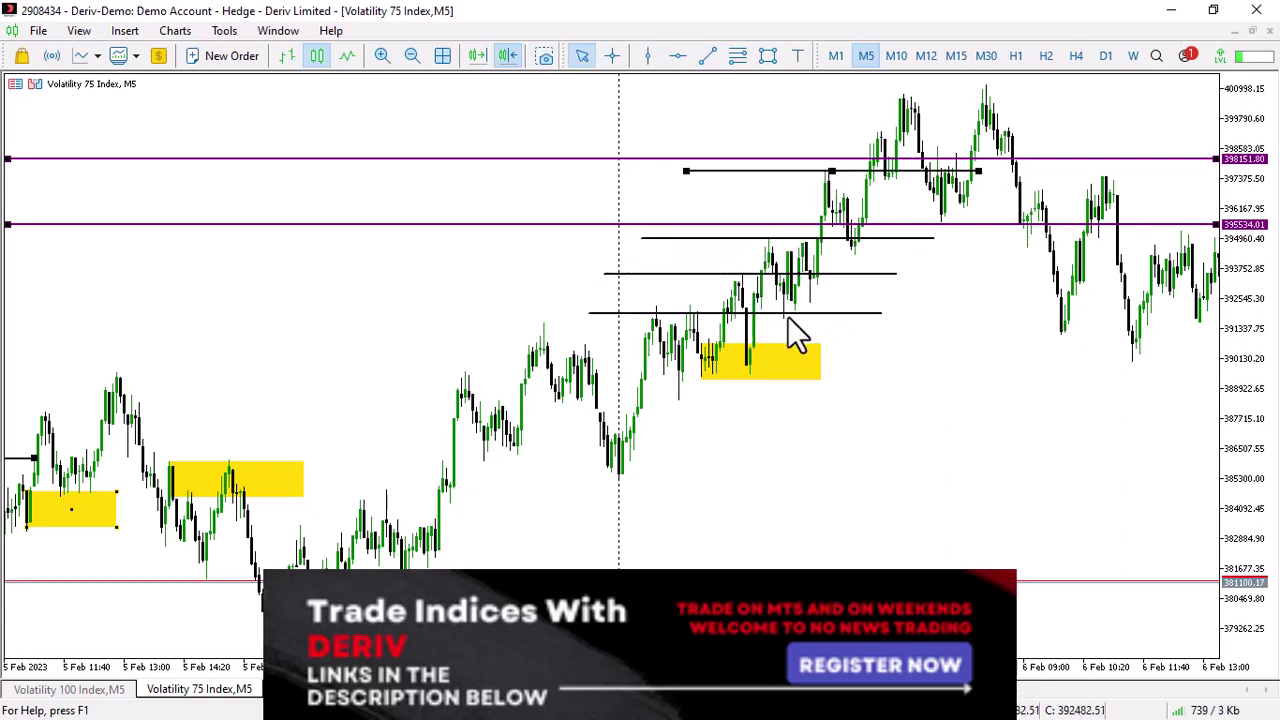
- Draw trend lines at about 395200, 397600 and 404800 on further broken 6 February highs and a rectangle from about 403400 to 404600 over the demand area
{"action": "left_click_drag", "start_coordinate": [963, 223], "coordinate": [780, 350]}
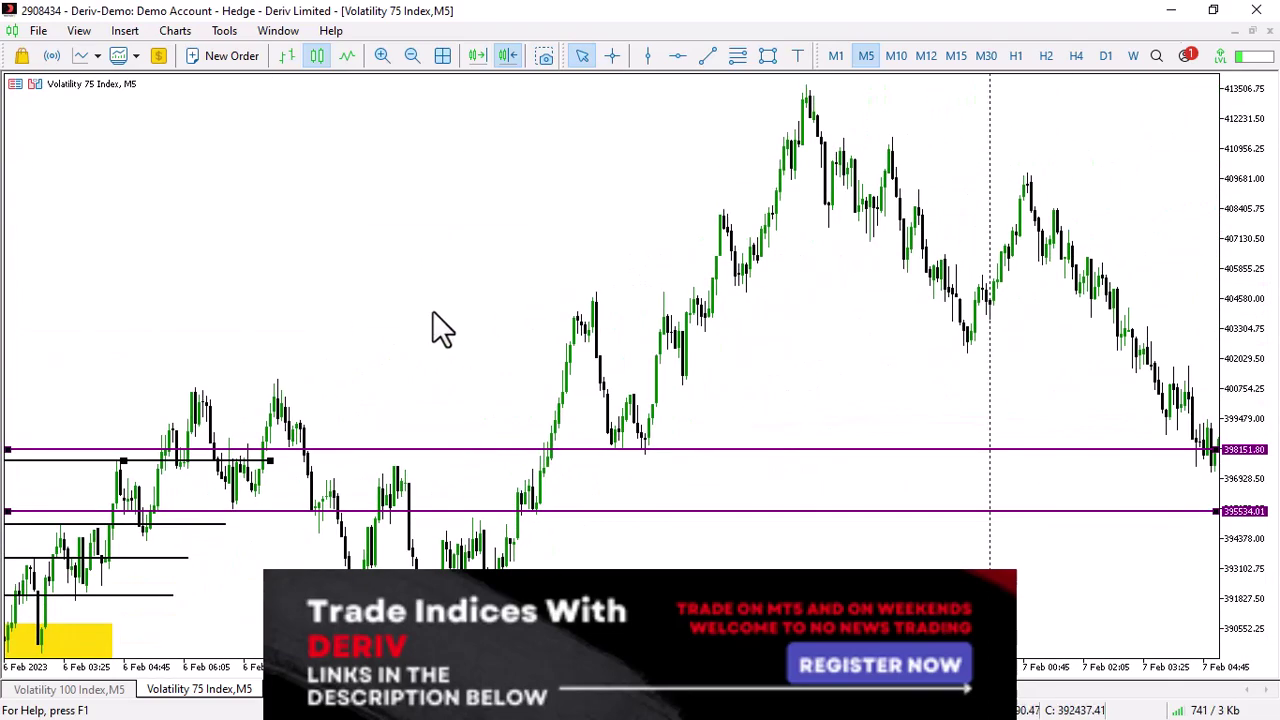
{"action": "left_click", "coordinate": [707, 56]}
{"action": "left_click_drag", "start_coordinate": [447, 520], "coordinate": [641, 520]}
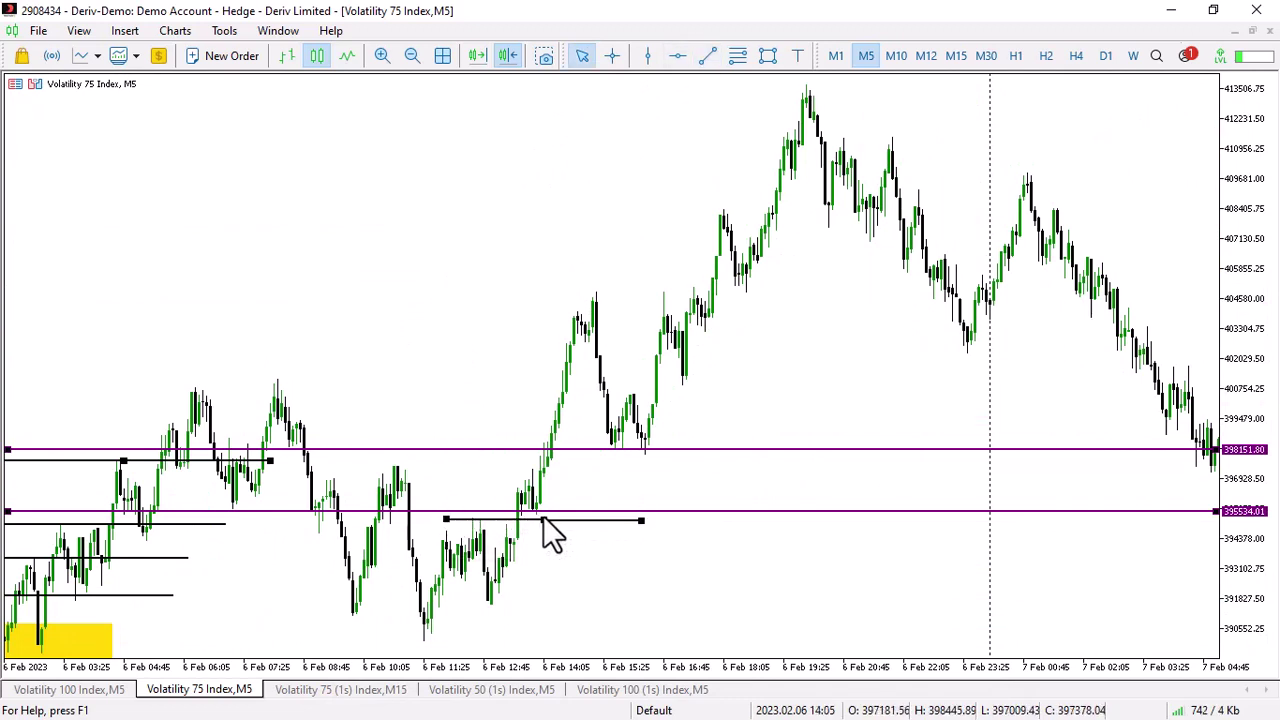
{"action": "left_click_drag", "start_coordinate": [541, 519], "coordinate": [614, 296], "text": "ctrl"}
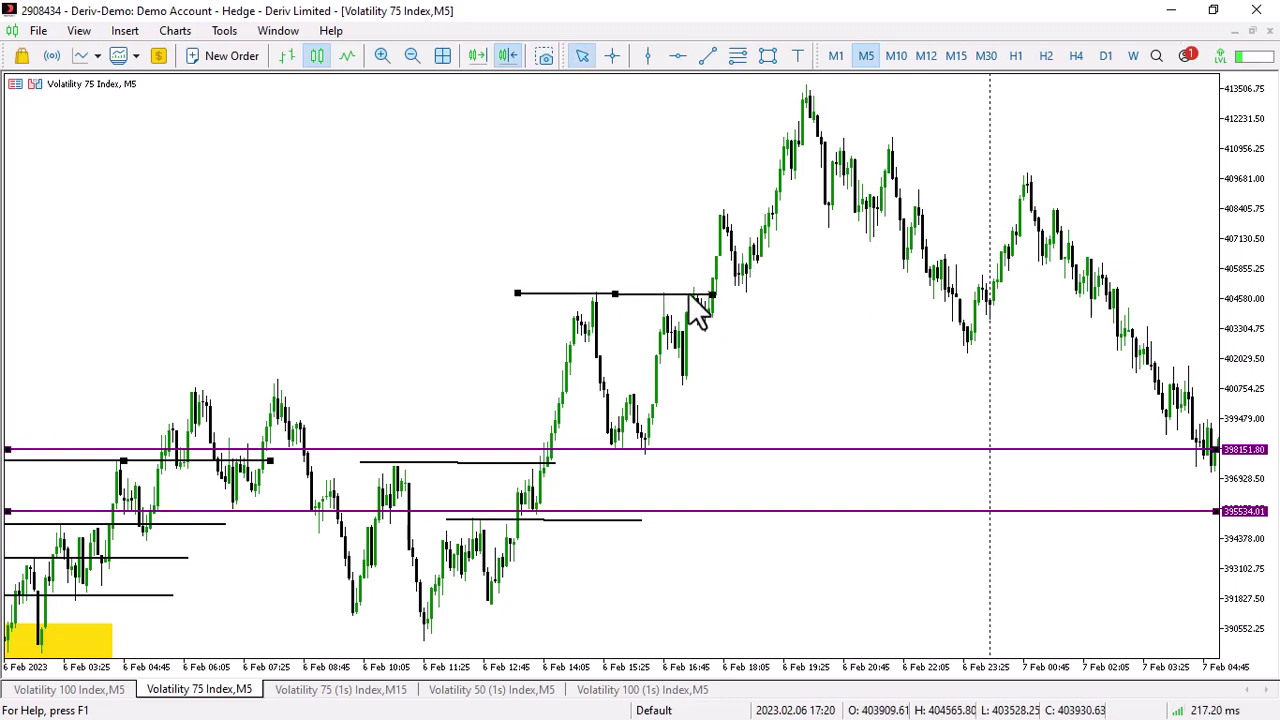
{"action": "left_click", "coordinate": [768, 55]}
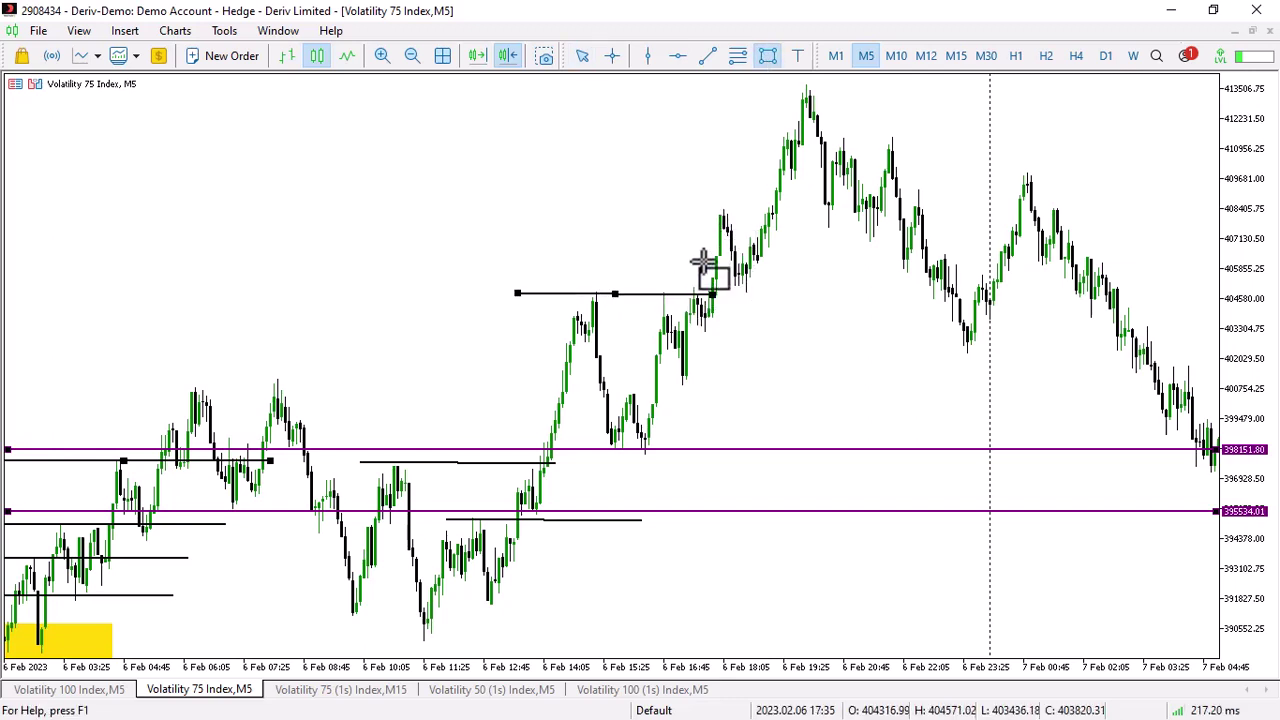
{"action": "left_click_drag", "start_coordinate": [701, 291], "coordinate": [818, 326]}
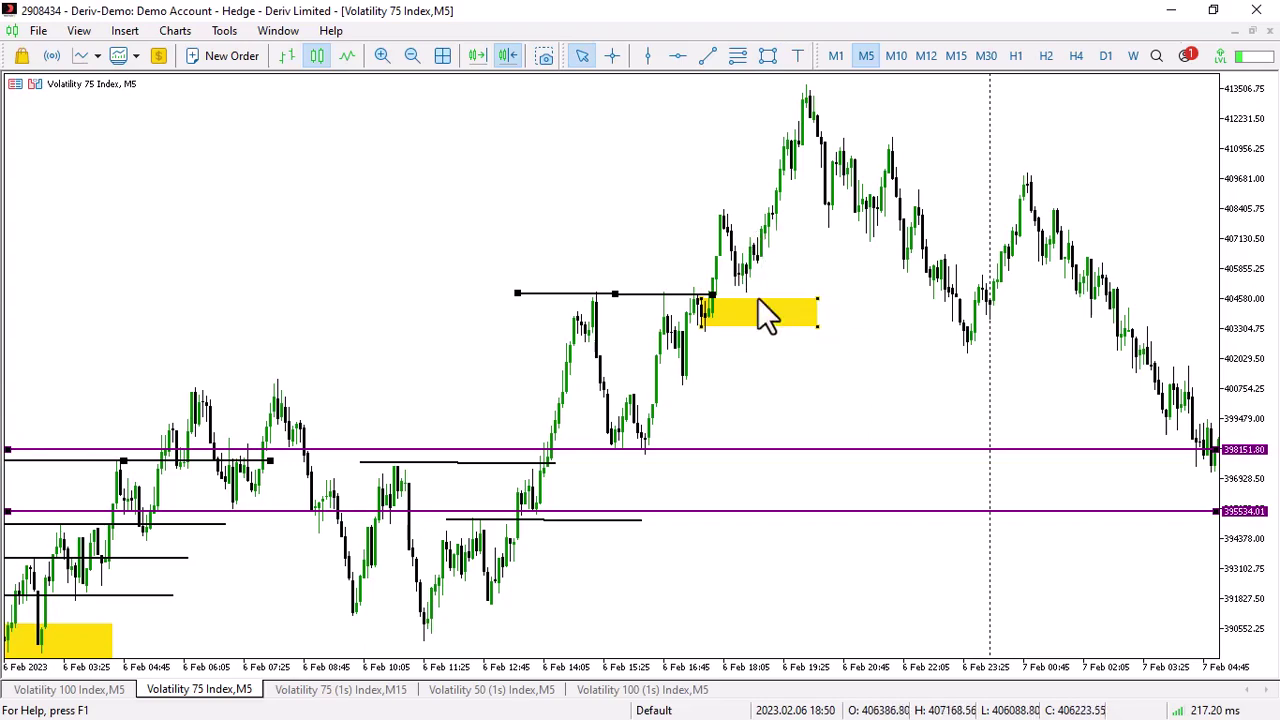
- Draw a rectangle from about 395000 to 397000 over the supply area around midday on 7 February
{"action": "scroll", "coordinate": [760, 262], "scroll_direction": "down", "scroll_amount": 10}
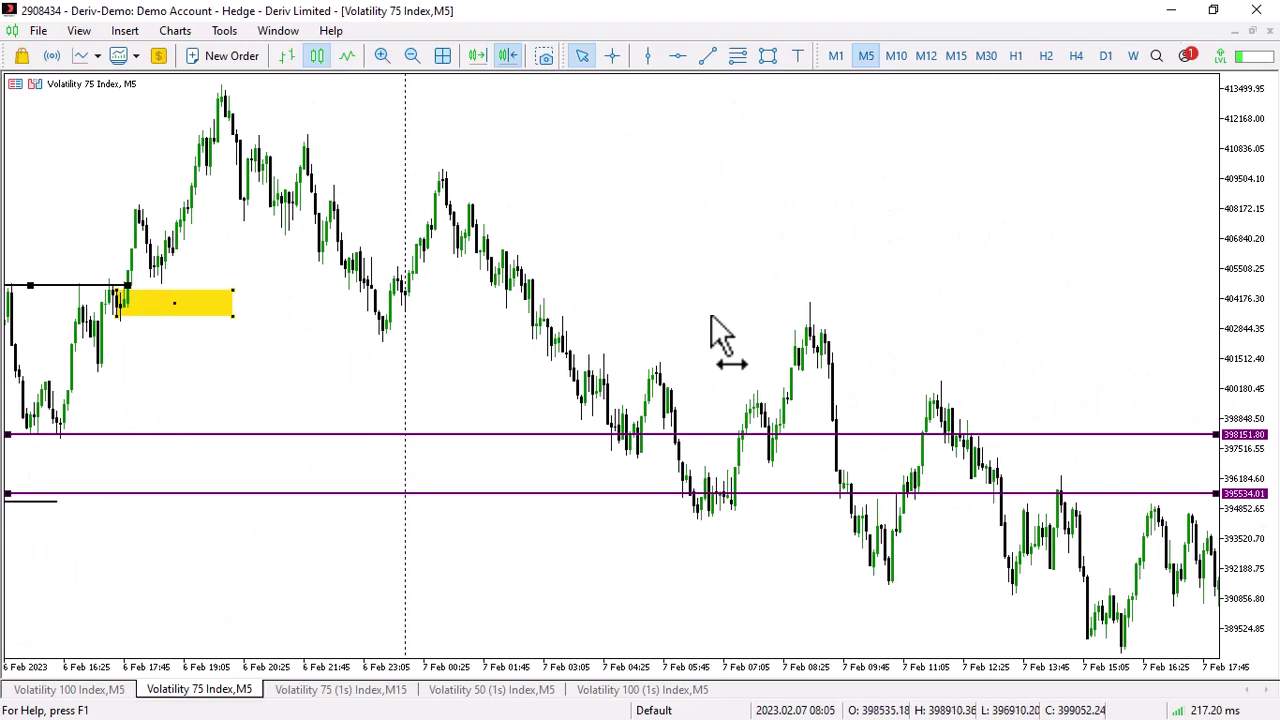
{"action": "scroll", "coordinate": [813, 271], "scroll_direction": "down", "scroll_amount": 3}
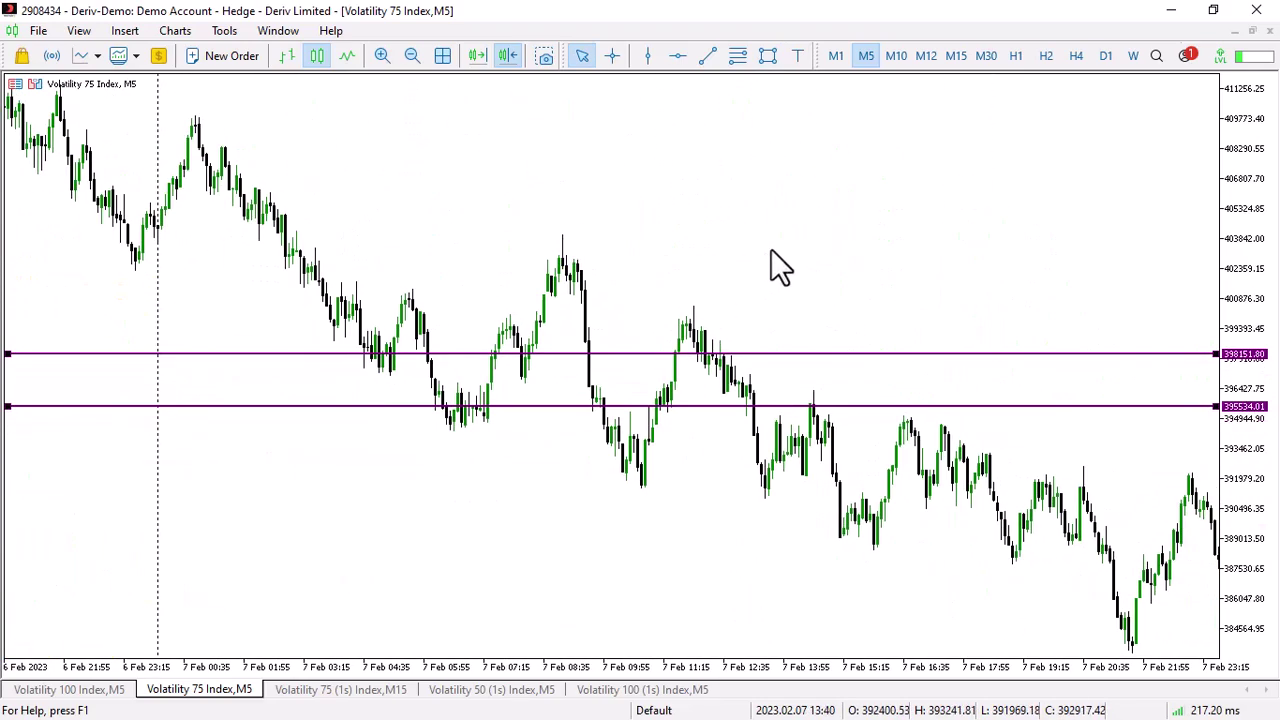
{"action": "scroll", "coordinate": [786, 294], "scroll_direction": "down", "scroll_amount": 4}
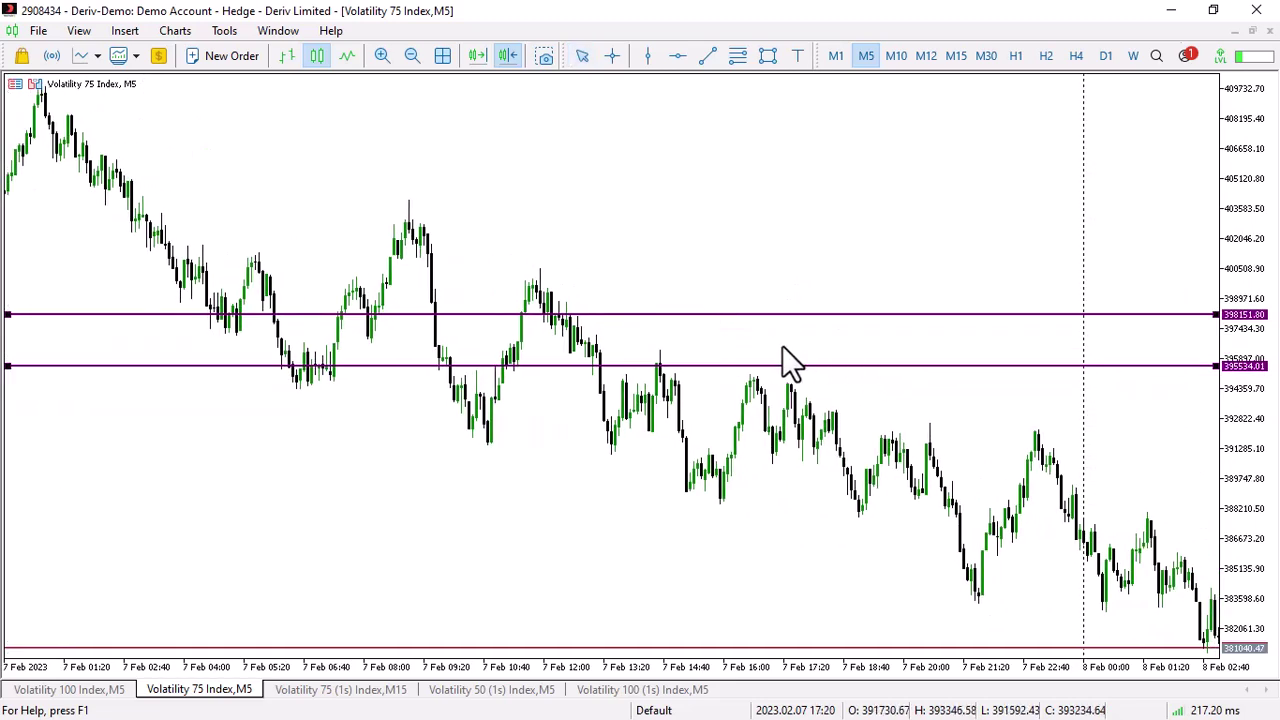
{"action": "left_click_drag", "start_coordinate": [590, 345], "coordinate": [730, 390]}
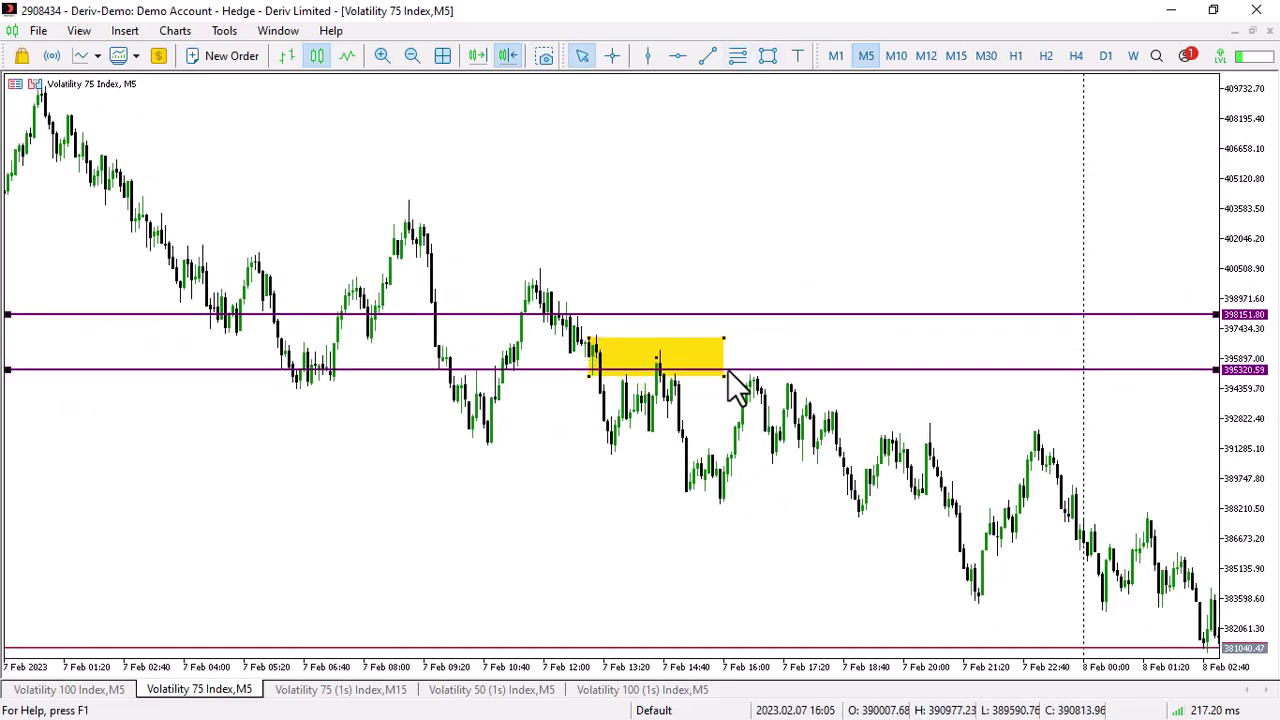
- Draw a rectangle from about 384800 to 386100 over the supply area after the 8 February day start
{"action": "left_click_drag", "start_coordinate": [851, 423], "coordinate": [680, 385]}
{"action": "scroll", "coordinate": [680, 405], "scroll_direction": "down", "scroll_amount": 5}
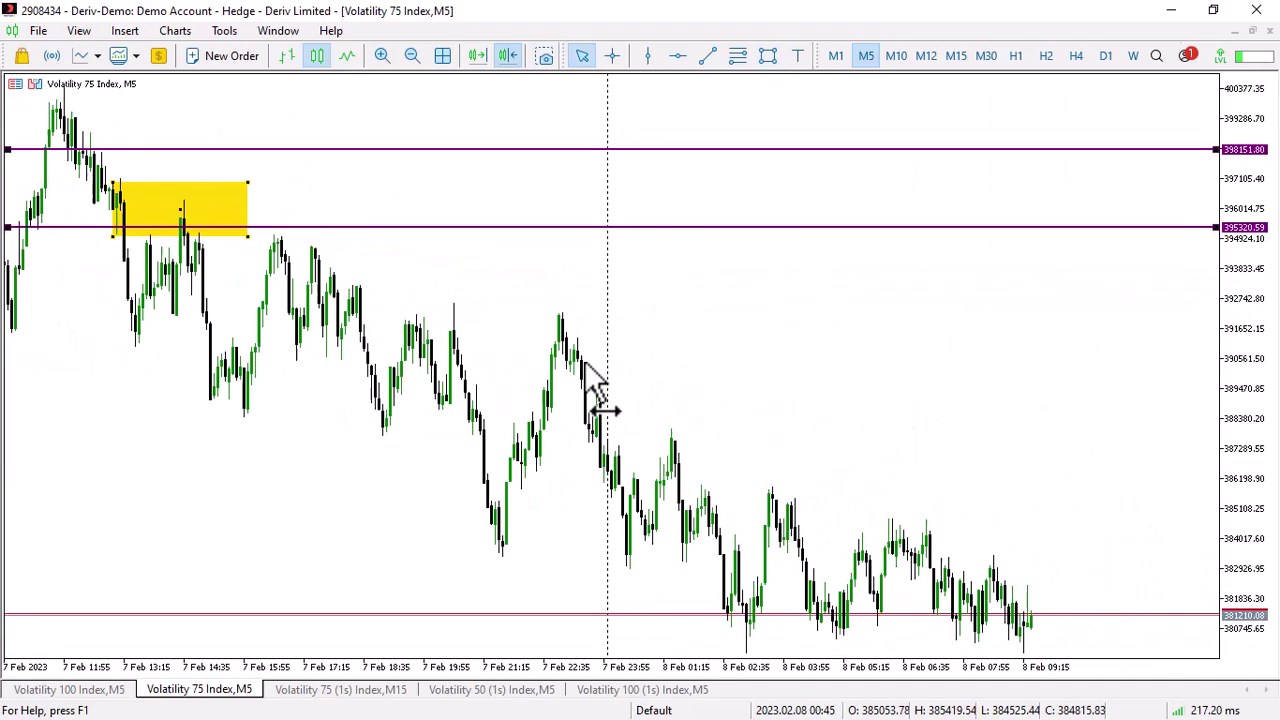
{"action": "left_click", "coordinate": [767, 56]}
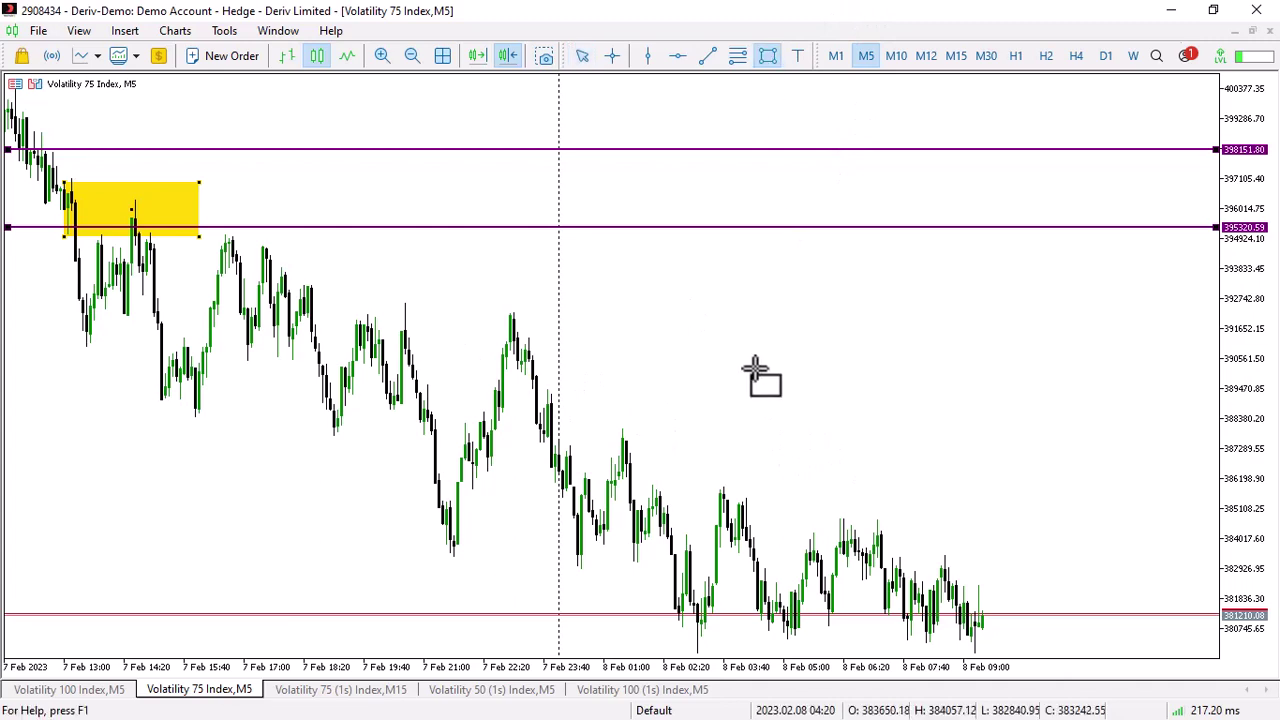
{"action": "left_click_drag", "start_coordinate": [645, 484], "coordinate": [843, 525]}
{"action": "scroll", "coordinate": [943, 349], "scroll_direction": "up", "scroll_amount": 8}
{"action": "scroll", "coordinate": [943, 349], "scroll_direction": "up", "scroll_amount": 4}
{"action": "scroll", "coordinate": [637, 373], "scroll_direction": "down", "scroll_amount": 8}
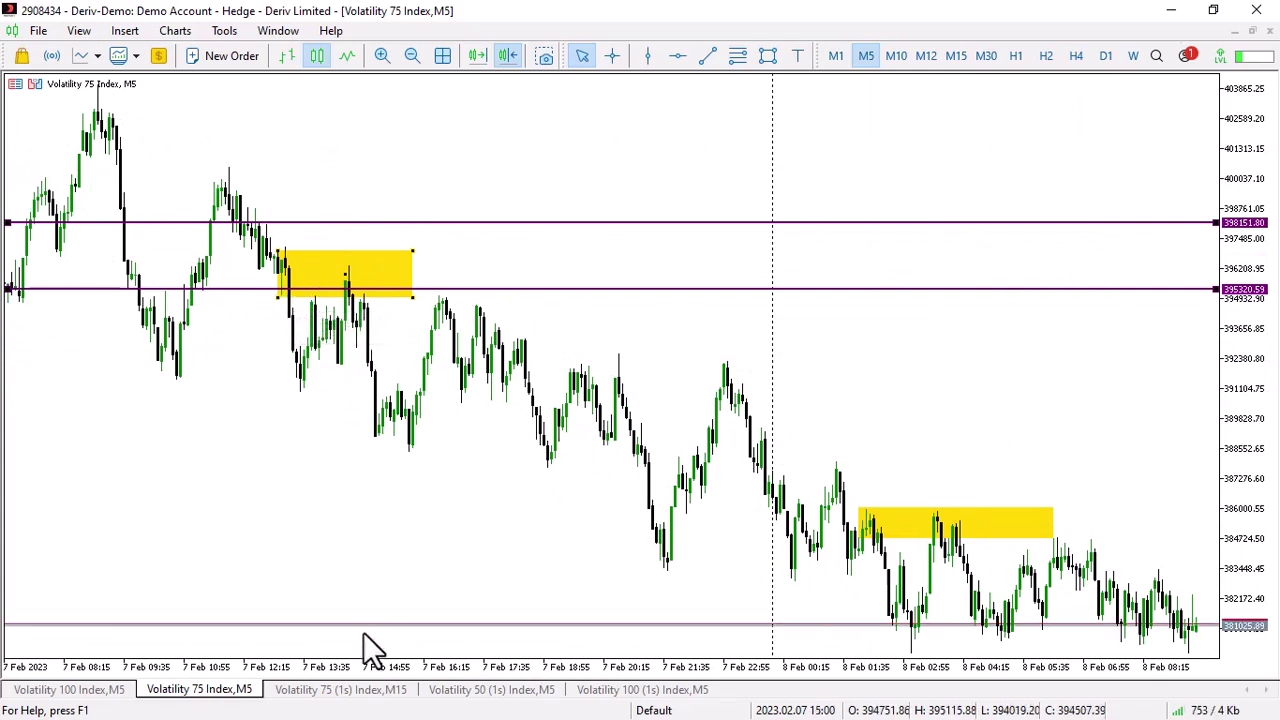
- Switch to the Volatility 50 (1s) Index chart and draw a rectangle from about 621400 to 623100 over the 7 February supply area
{"action": "left_click", "coordinate": [482, 689]}
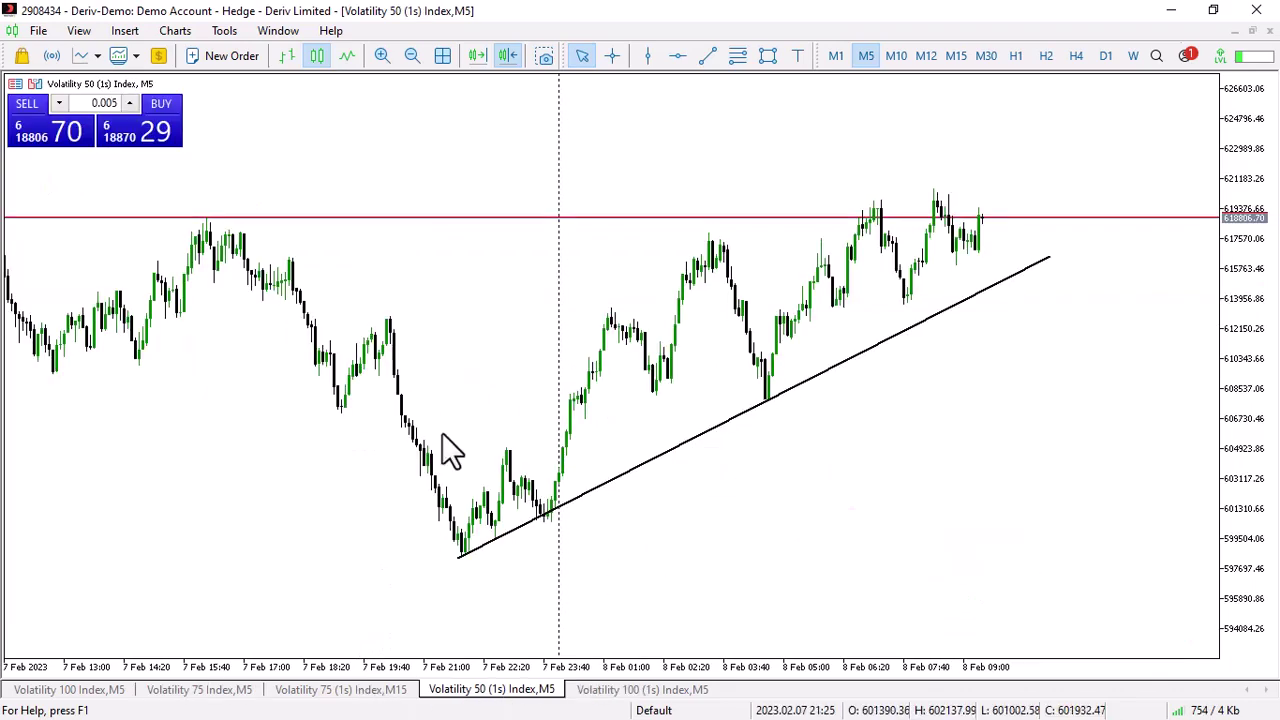
{"action": "left_click_drag", "start_coordinate": [584, 344], "coordinate": [622, 405]}
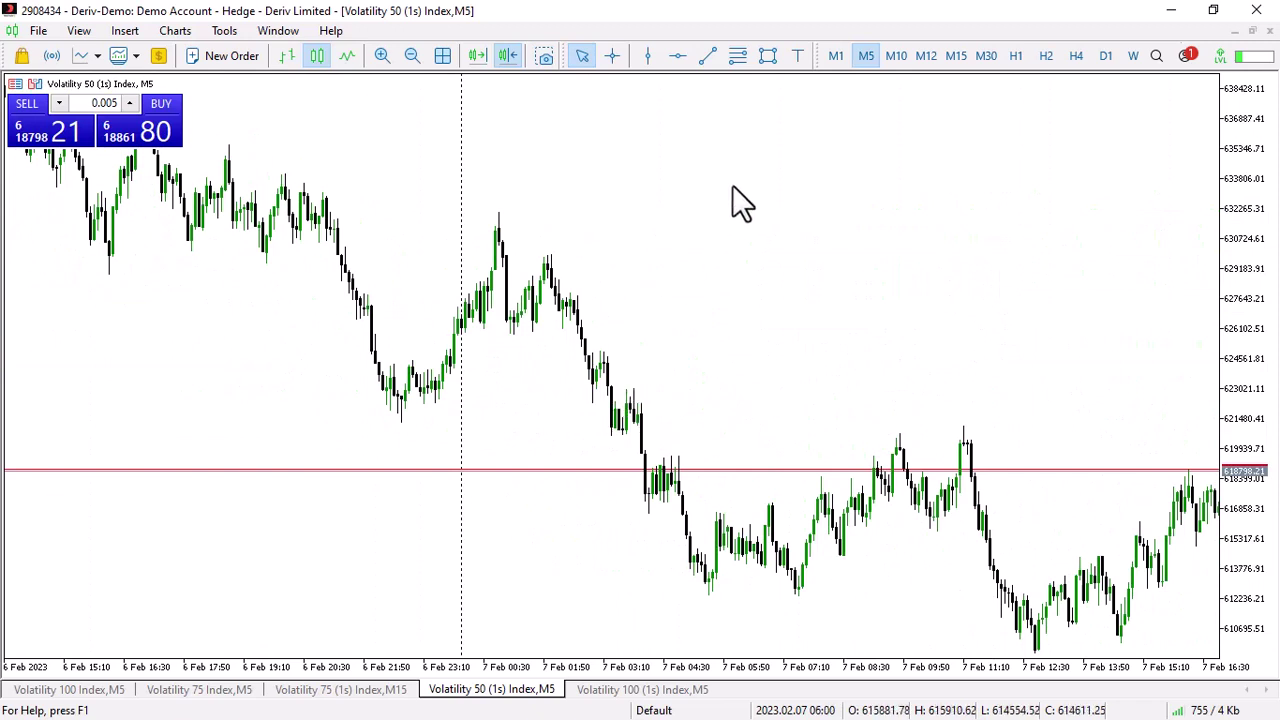
{"action": "left_click", "coordinate": [767, 56]}
{"action": "left_click_drag", "start_coordinate": [632, 383], "coordinate": [1020, 418]}
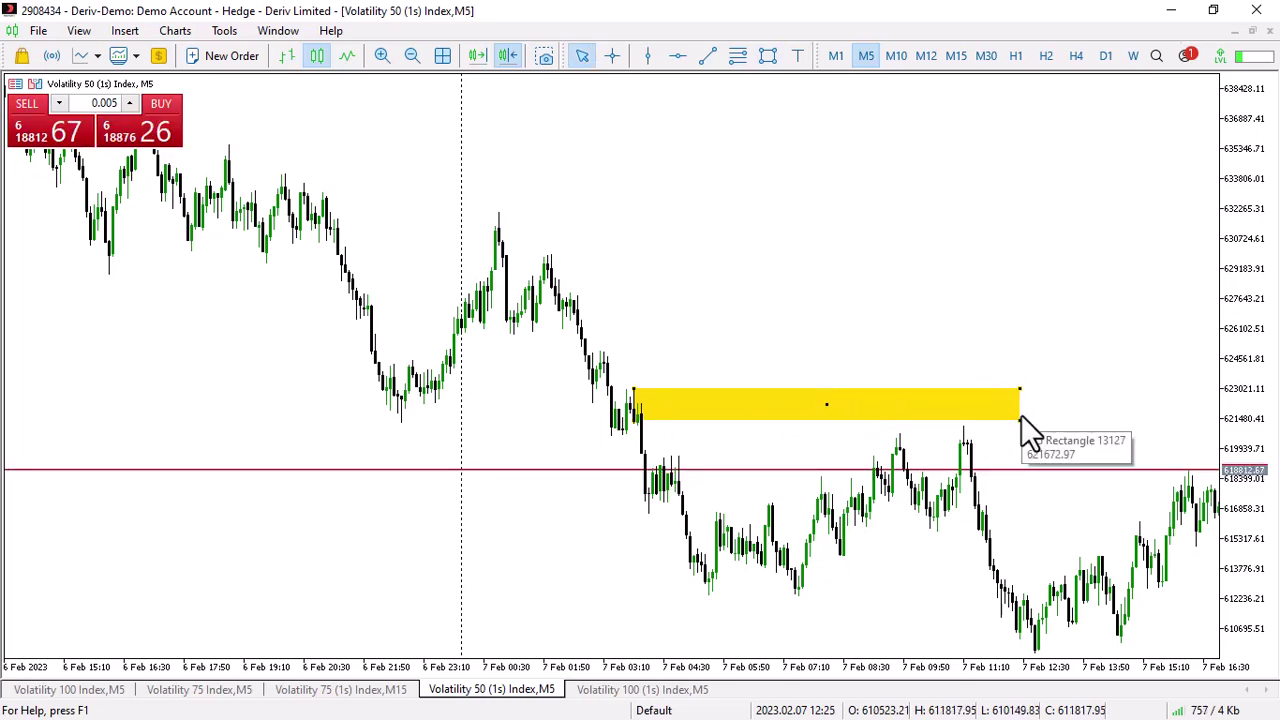
- Examine the Volatility 50 (1s) price action after the 7 February supply zone and around the 6 February day start
{"action": "scroll", "coordinate": [960, 528], "scroll_direction": "down", "scroll_amount": 5}
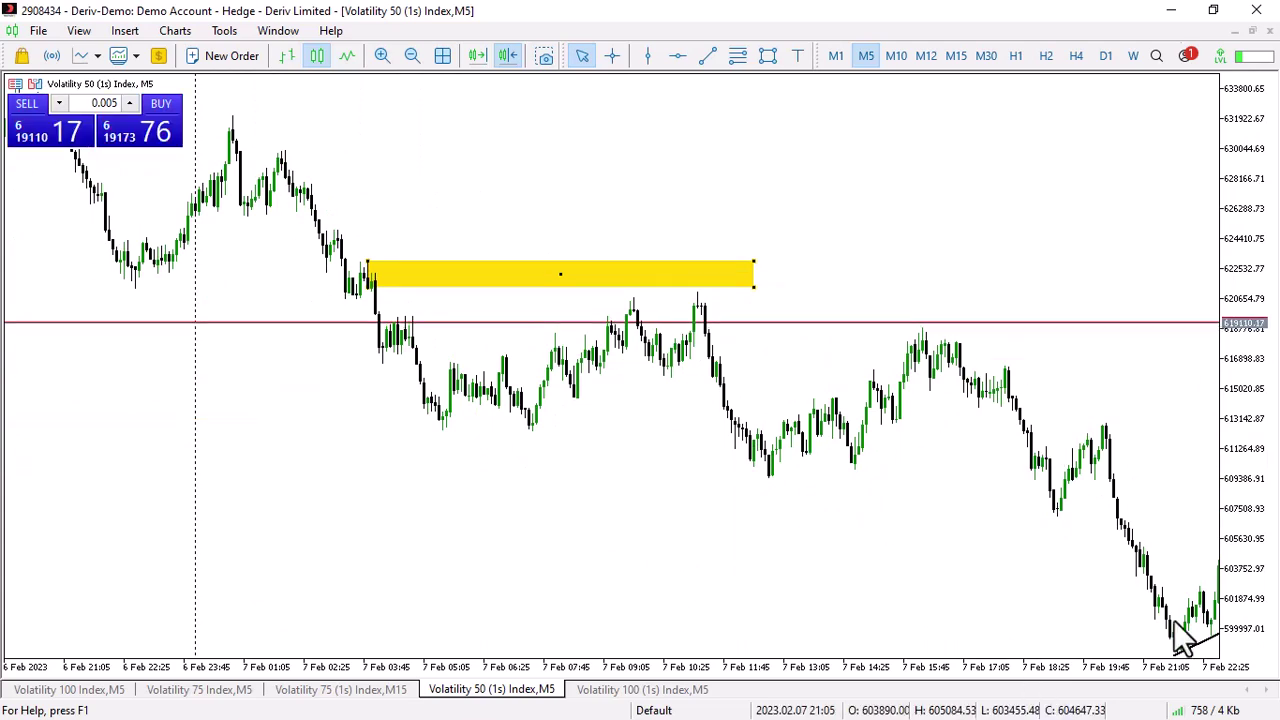
{"action": "scroll", "coordinate": [455, 450], "scroll_direction": "up", "scroll_amount": 10}
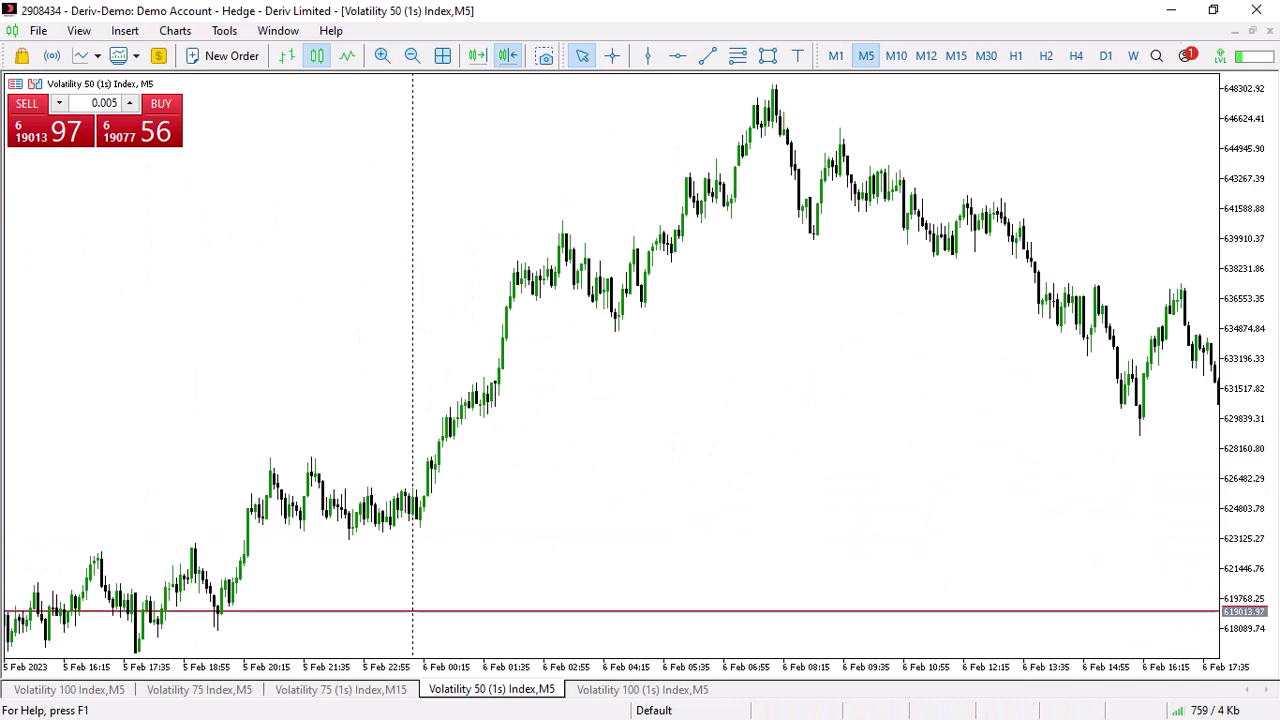
{"action": "scroll", "coordinate": [791, 271], "scroll_direction": "down", "scroll_amount": 2}
{"action": "scroll", "coordinate": [744, 370], "scroll_direction": "down", "scroll_amount": 3}
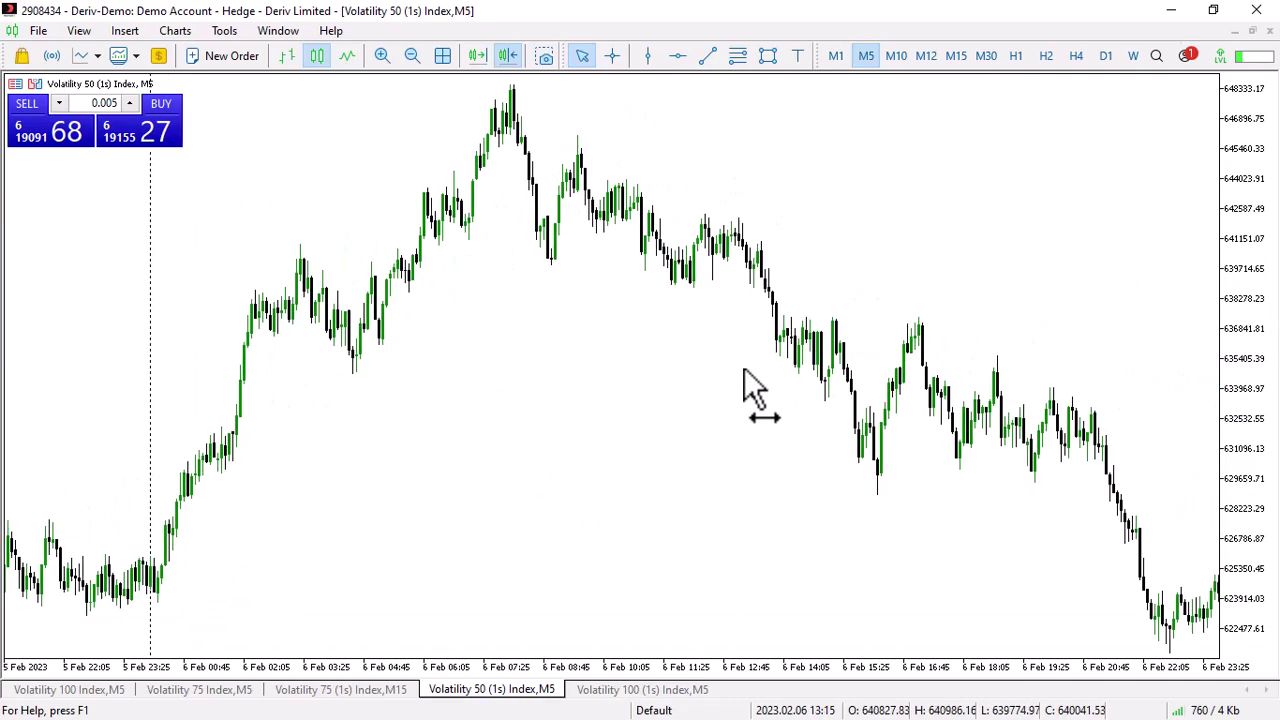